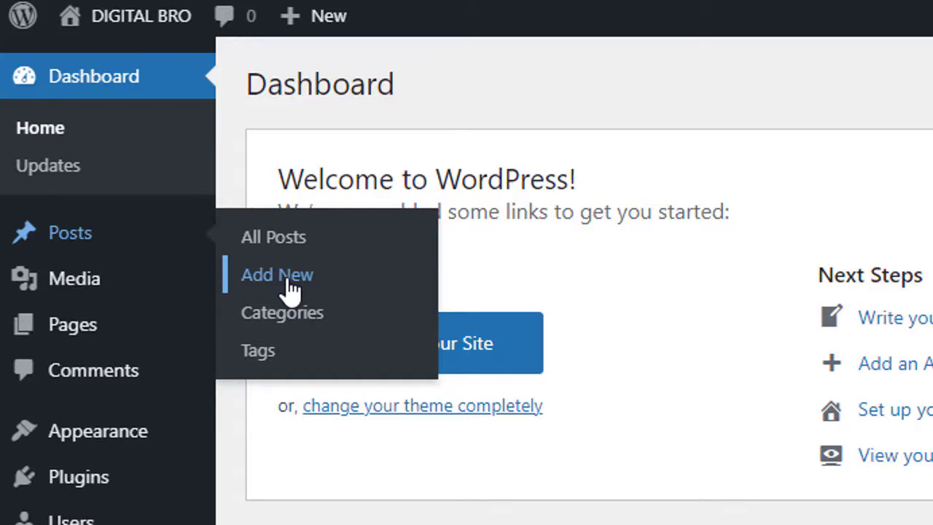
- Open the post categories page and add a new category named "Digital Marketing"
click(320, 329)
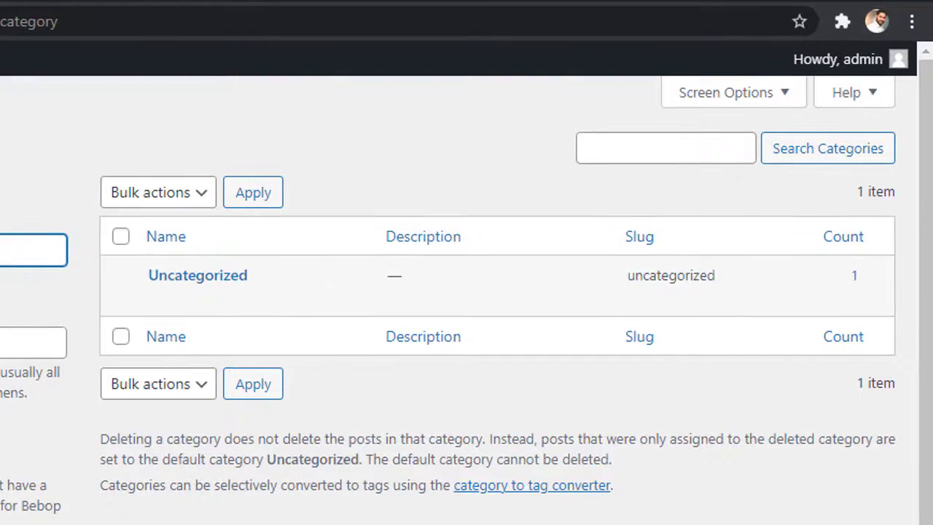
mouse_move(162, 312)
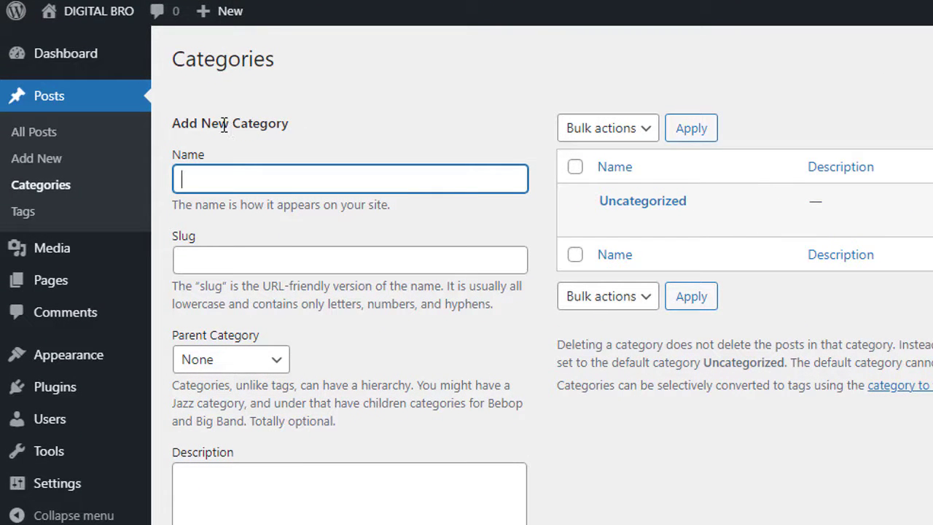
click(235, 142)
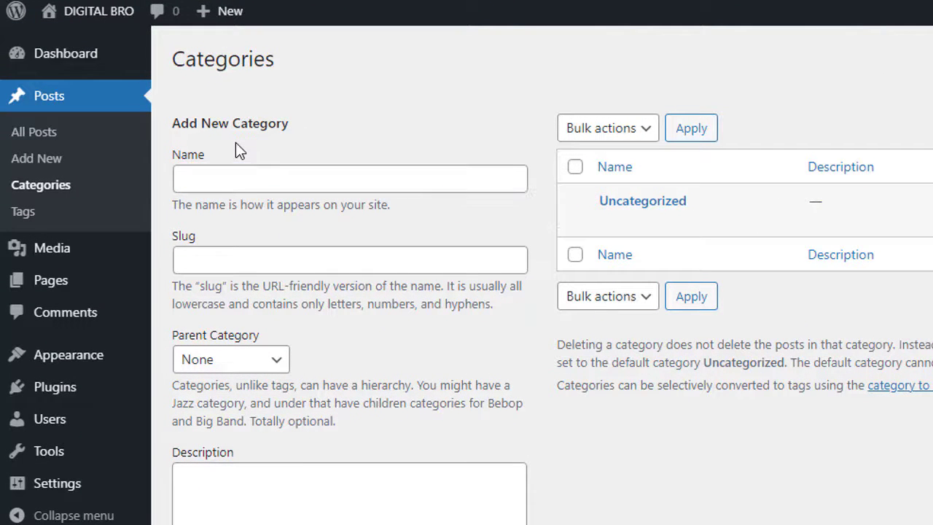
click(221, 180)
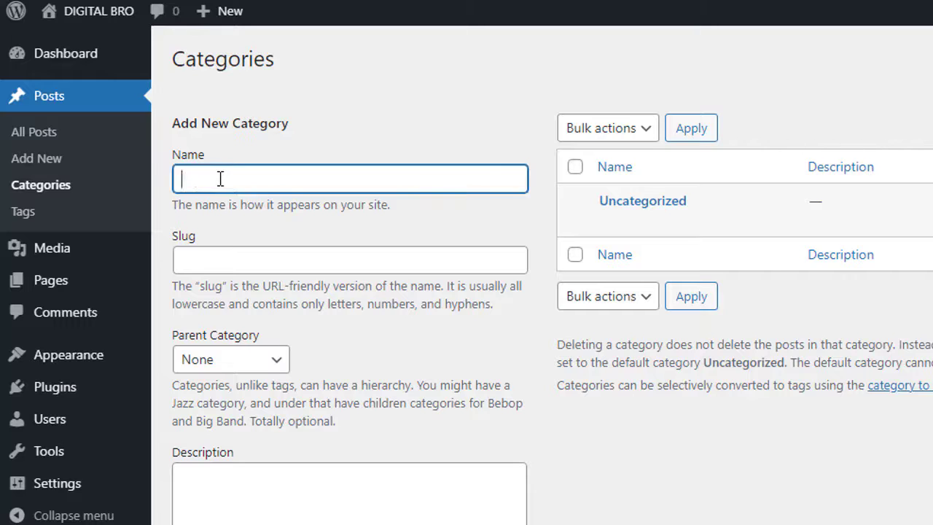
text(Digital Marketing)
click(328, 132)
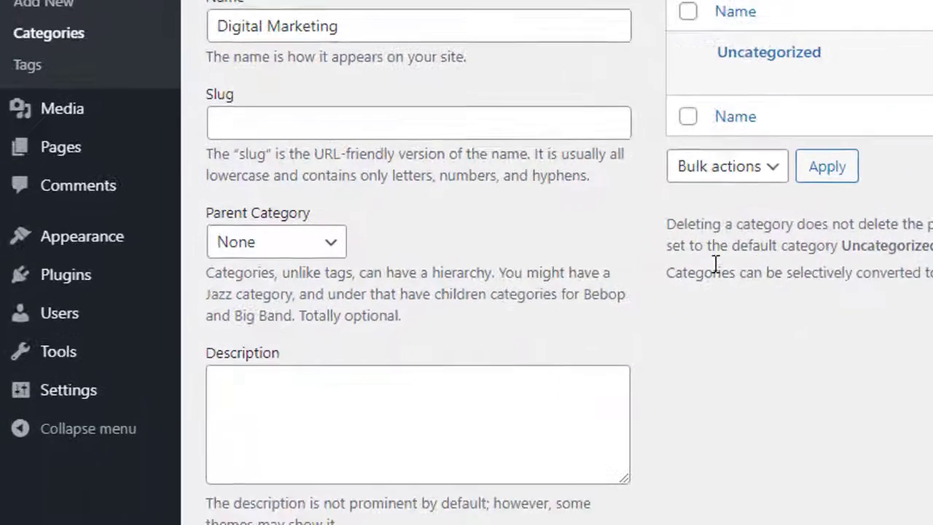
scroll(586, 379, down, 1)
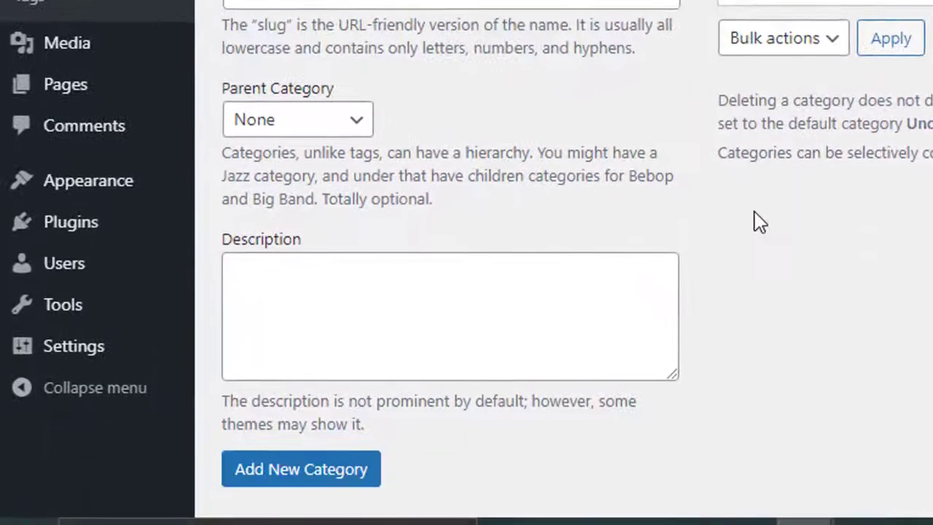
scroll(756, 220, up, 1)
scroll(756, 221, down, 1)
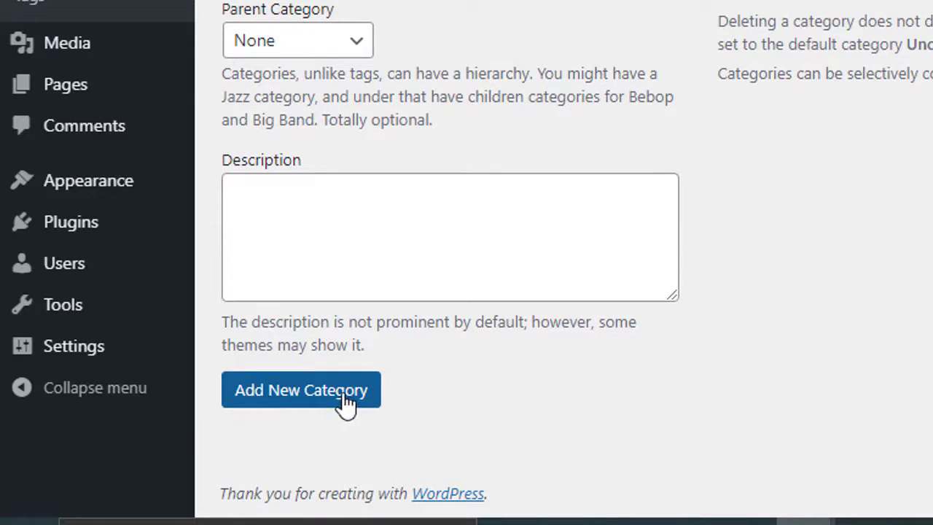
click(285, 400)
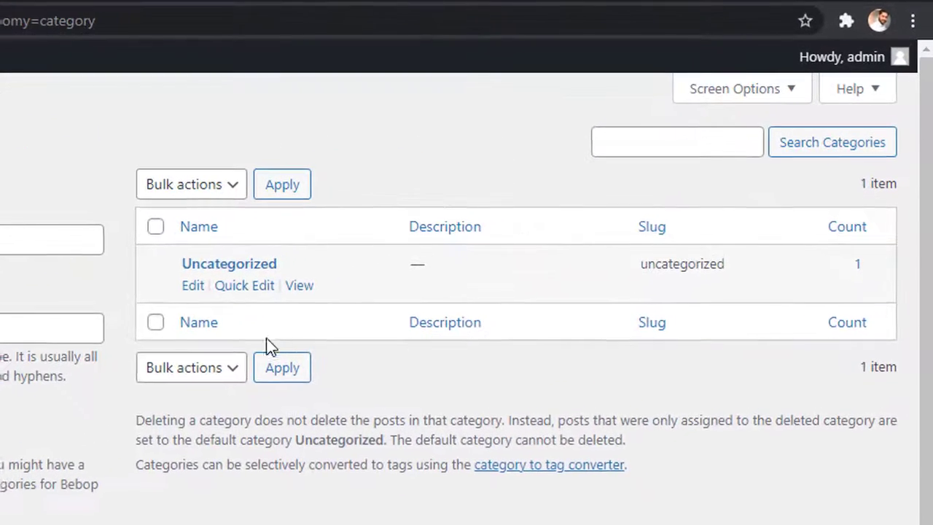
- View the name and slug of the Digital Marketing category in Quick Edit and cancel without changes
mouse_move(214, 304)
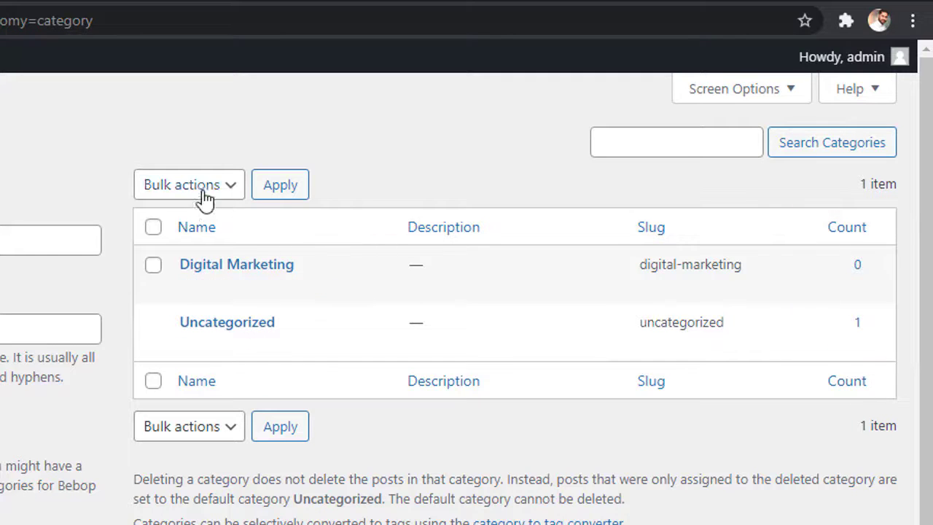
mouse_move(203, 285)
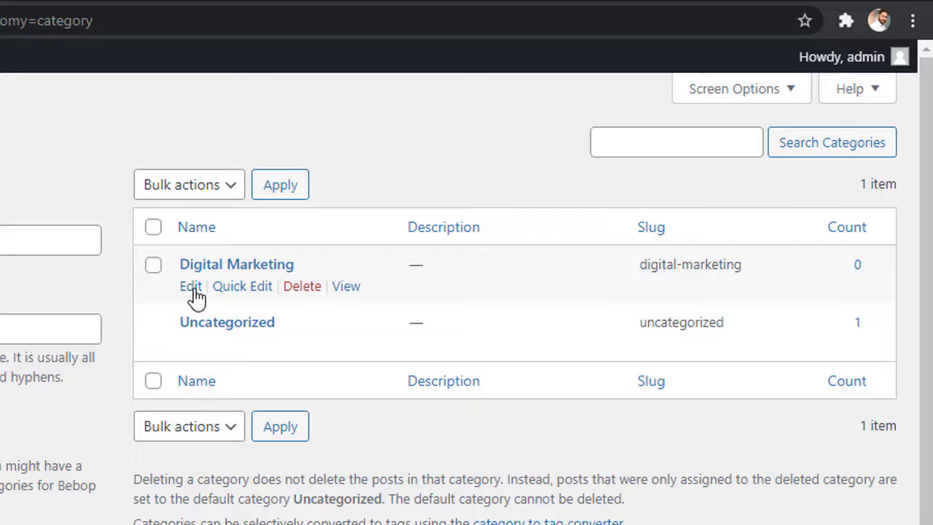
click(258, 288)
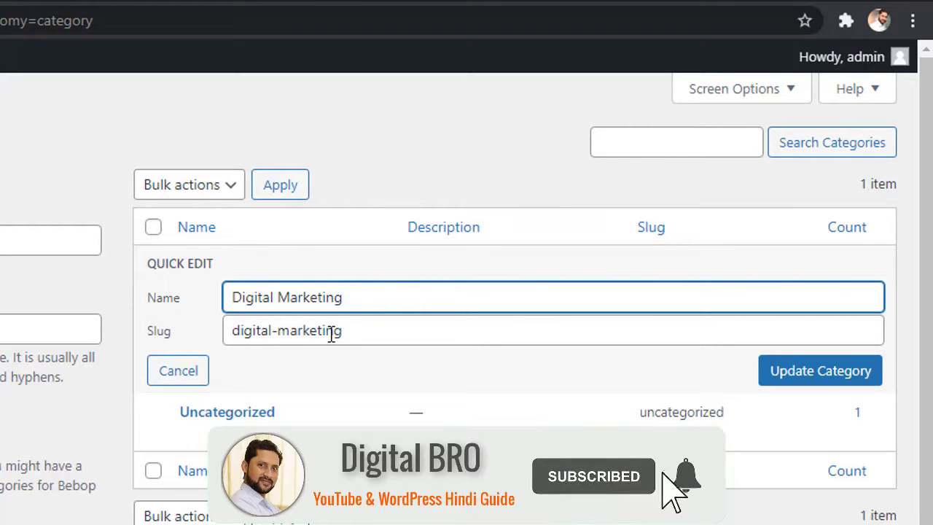
click(180, 378)
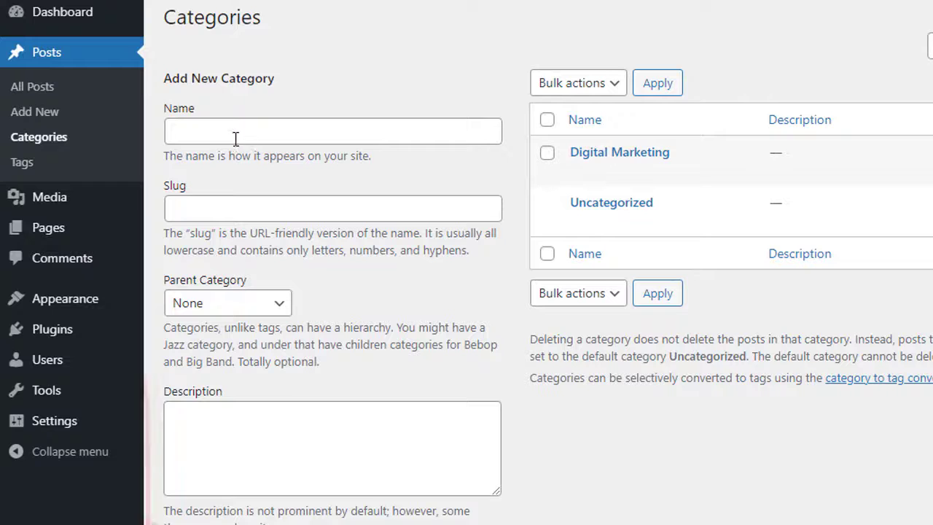
click(236, 139)
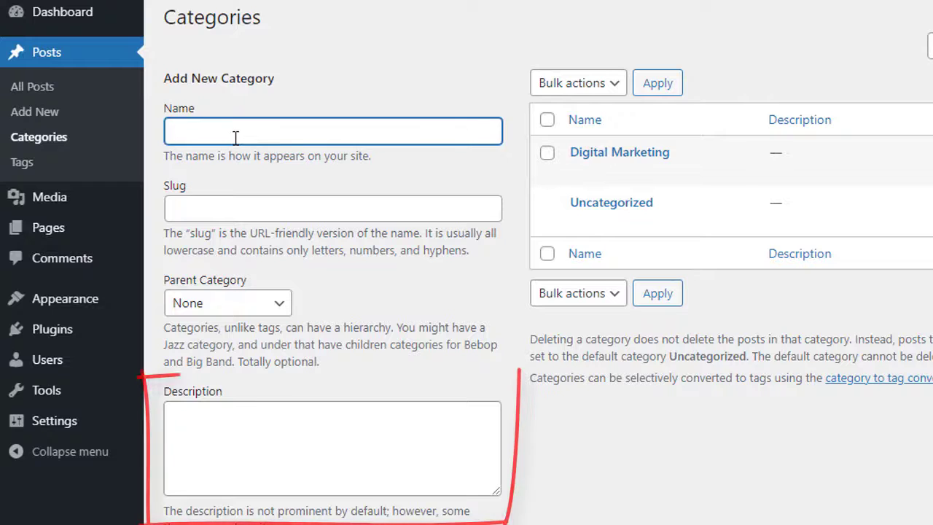
click(247, 415)
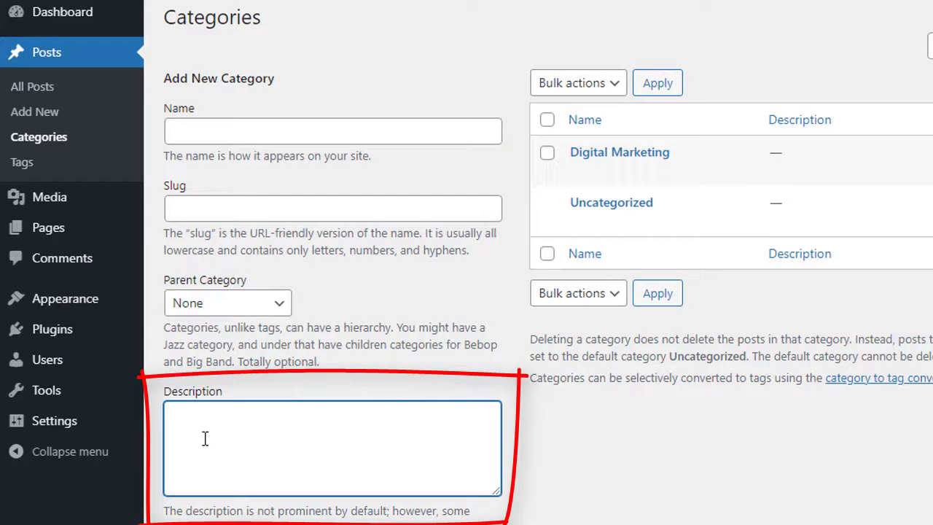
scroll(205, 438, down, 1)
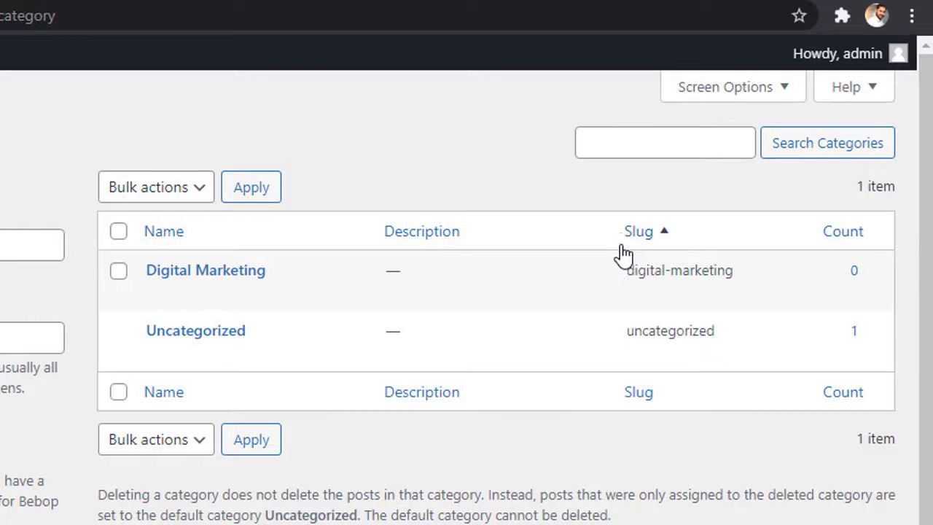
mouse_move(688, 296)
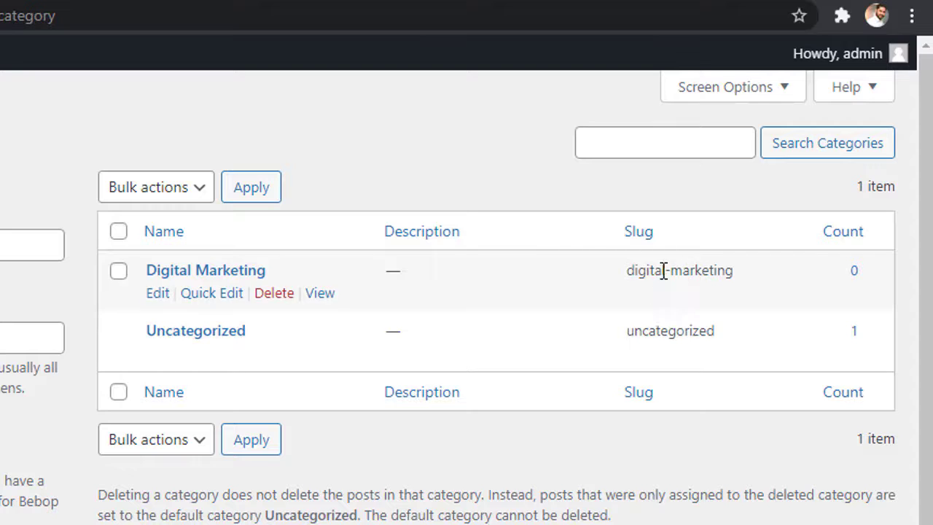
drag(633, 269, 737, 272)
click(737, 273)
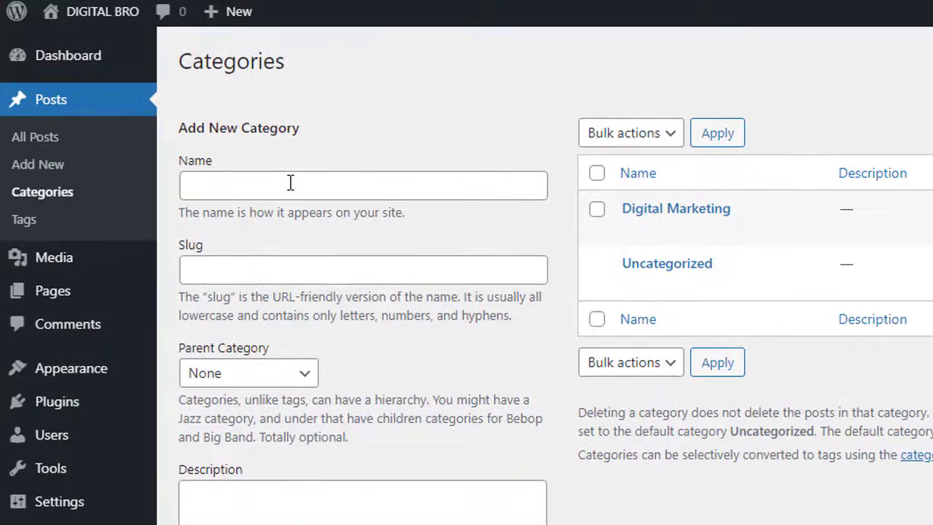
- Fill in the new category form with the name "Web Hosting" and the slug "hosting"
click(290, 182)
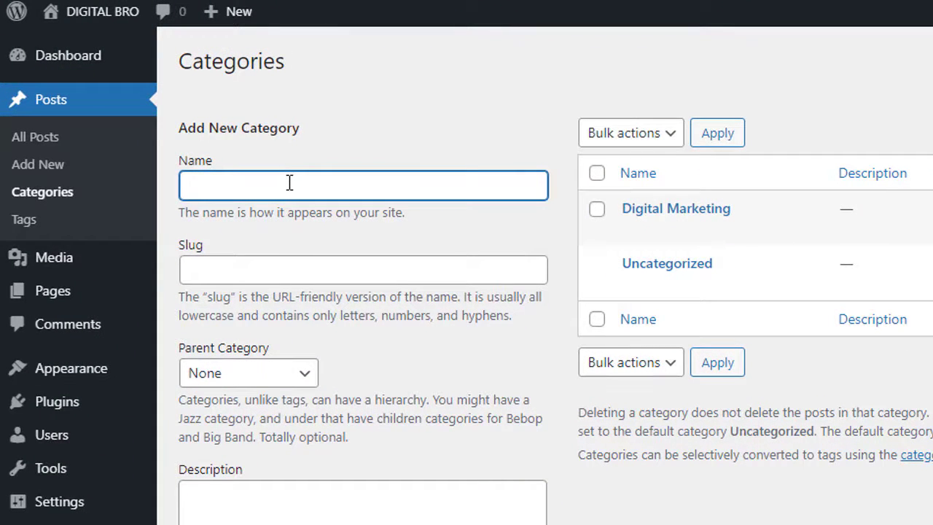
text(Web Hostin)
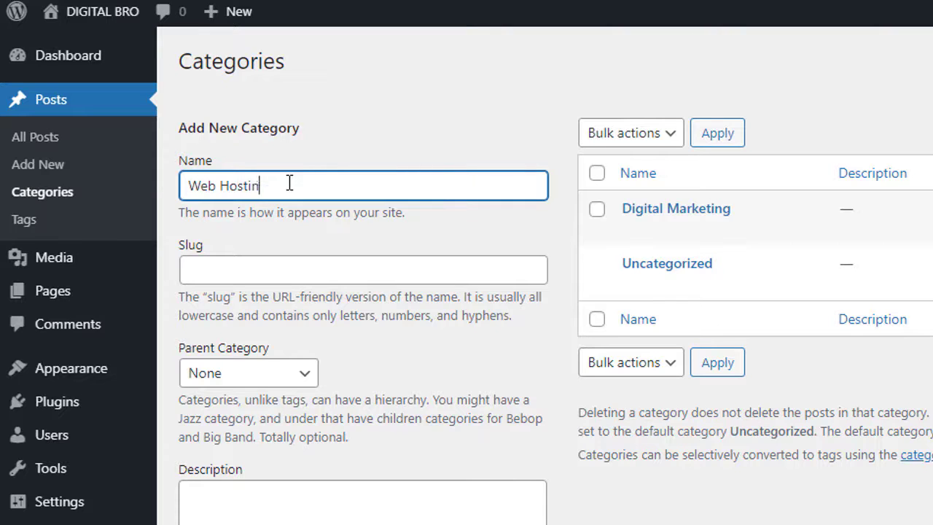
text(g)
click(339, 234)
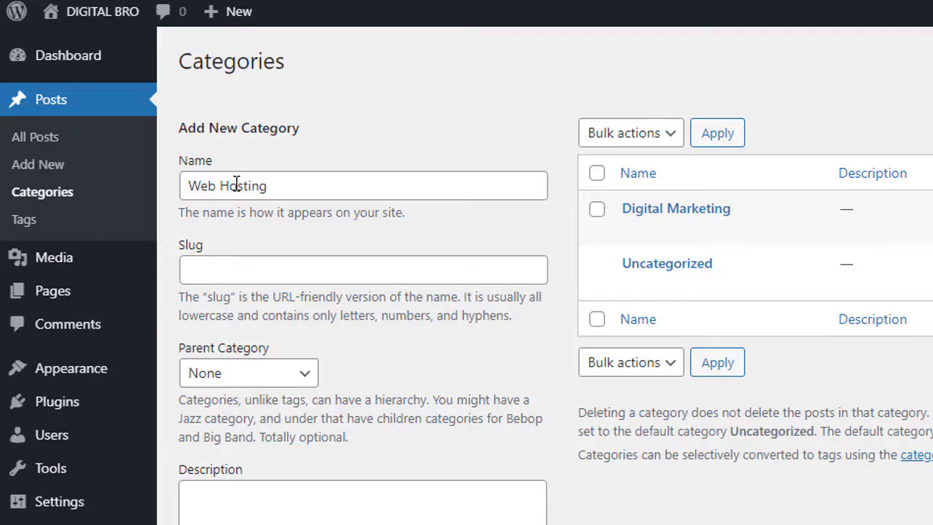
scroll(339, 336, down, 2)
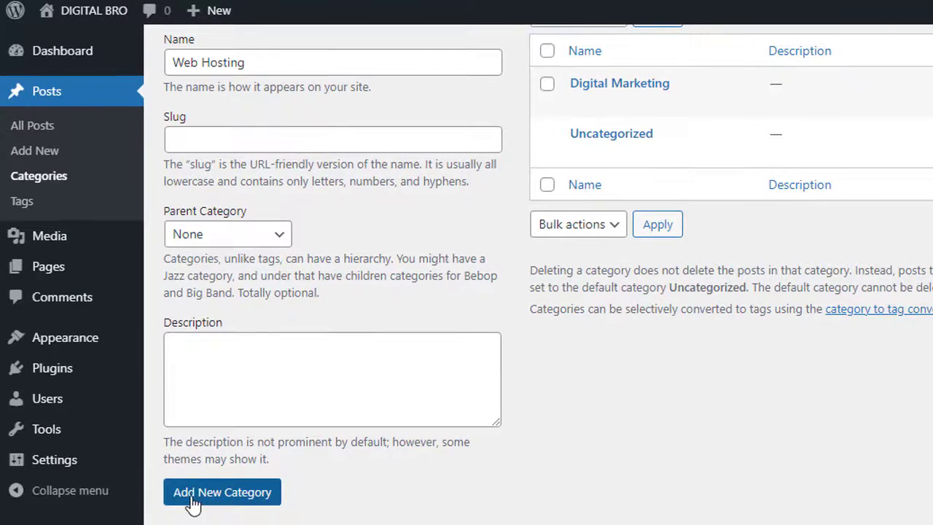
scroll(276, 376, up, 1)
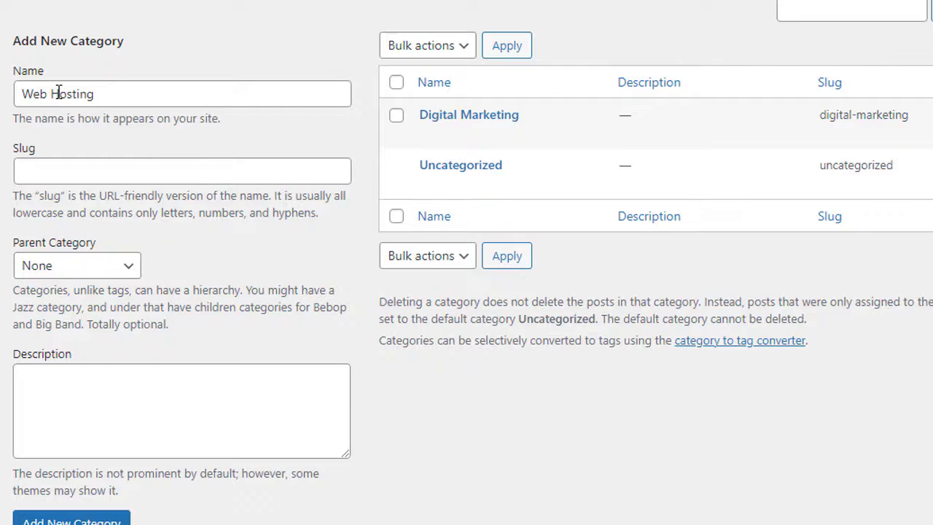
click(107, 169)
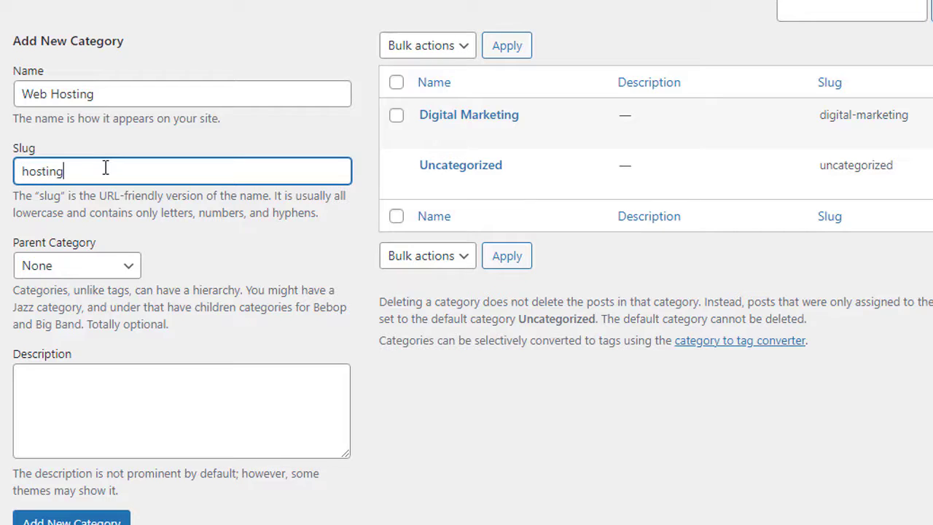
click(96, 133)
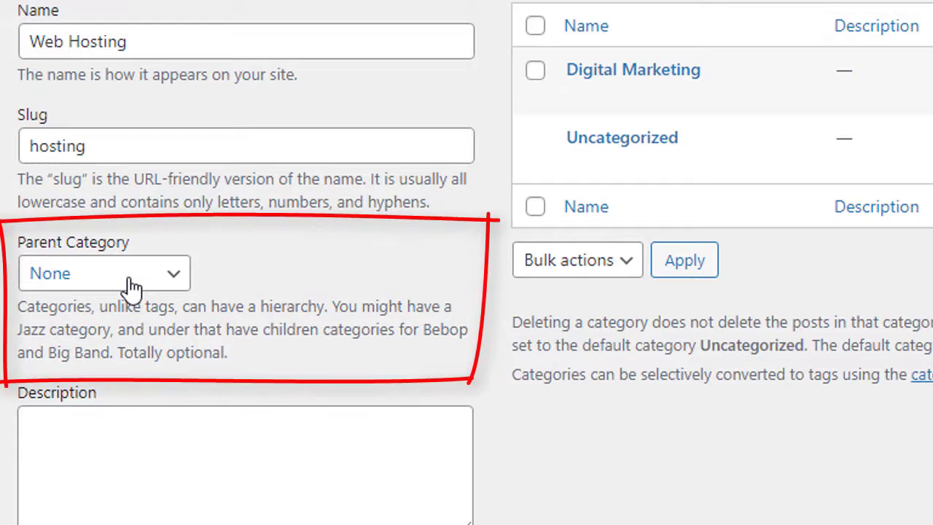
- Try Digital Marketing as the parent category of Web Hosting and set the parent back to None
click(127, 285)
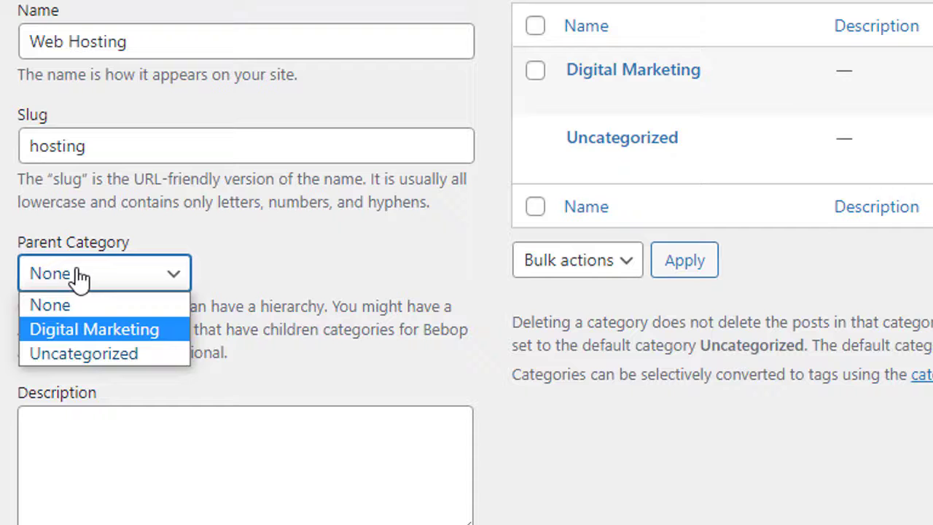
click(116, 246)
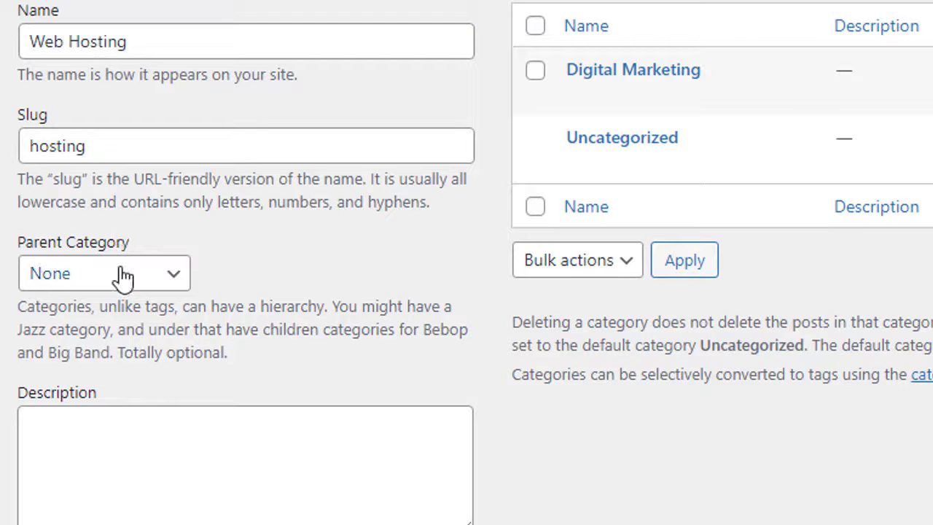
click(124, 275)
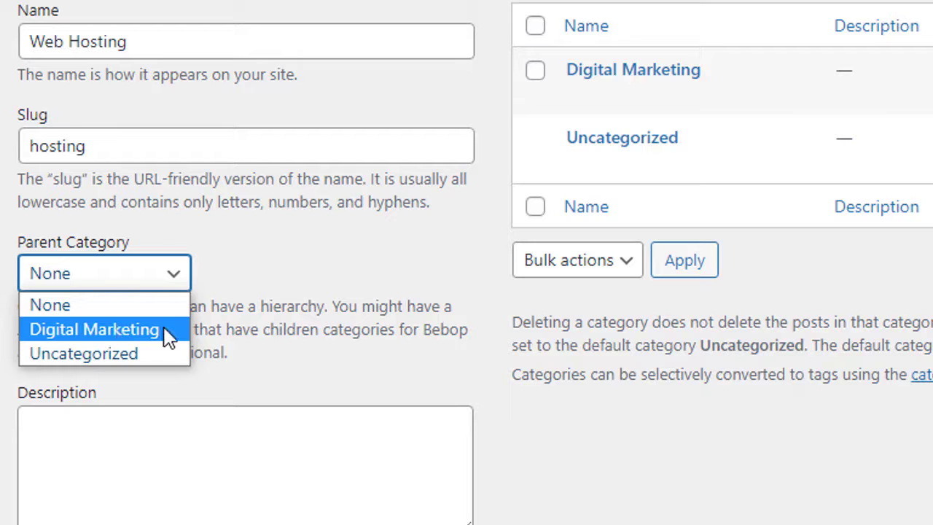
mouse_move(602, 85)
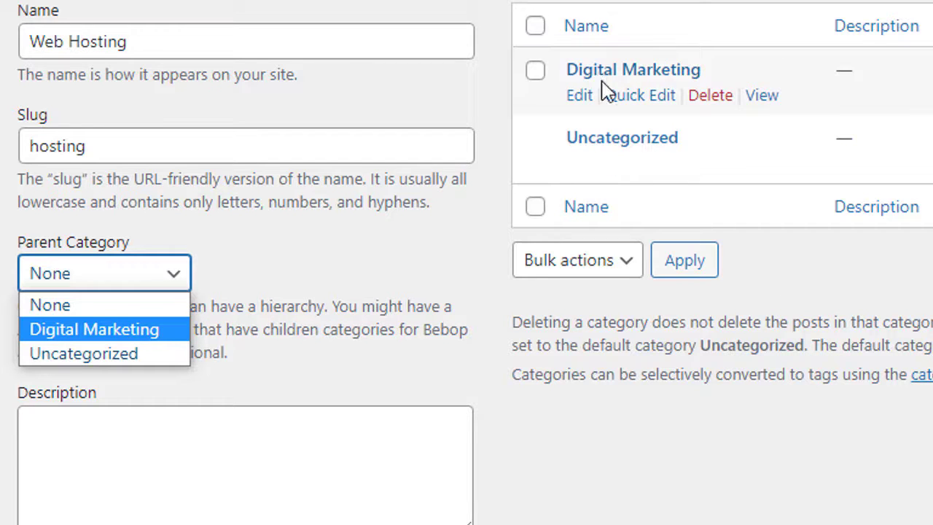
mouse_move(562, 154)
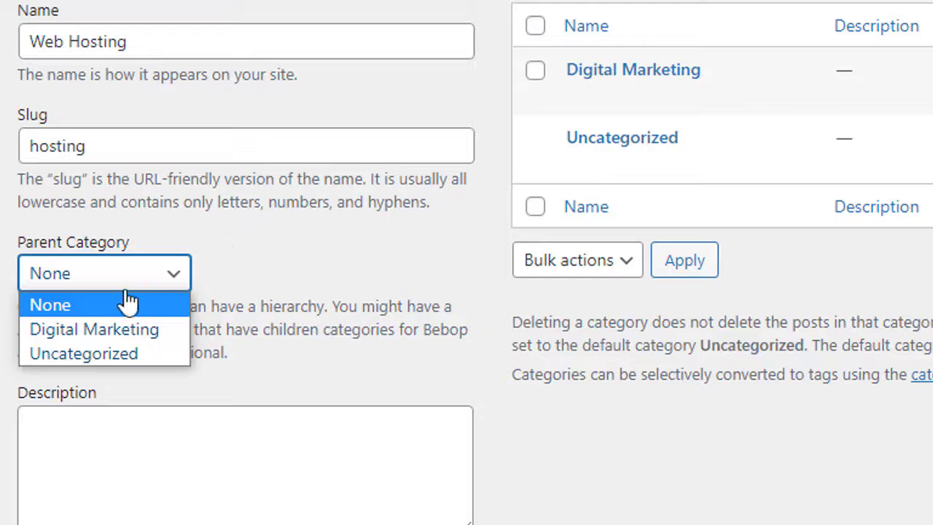
click(97, 332)
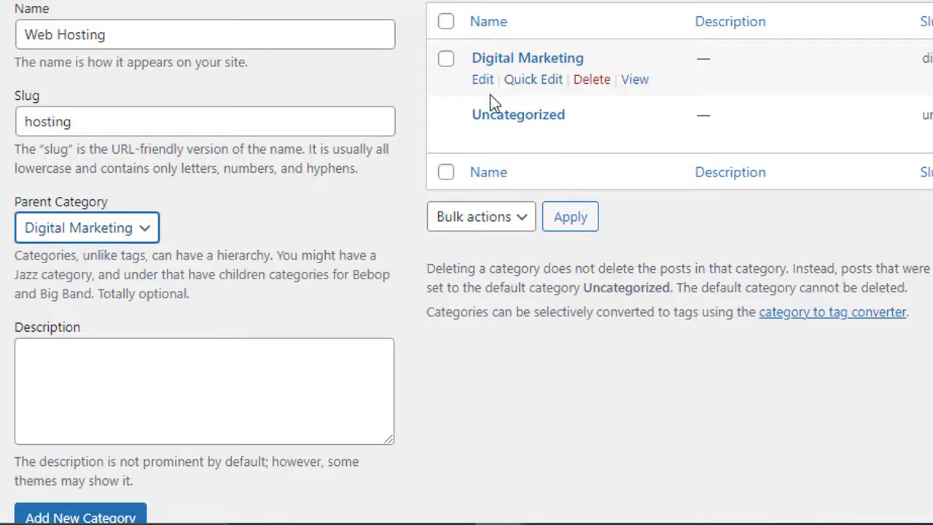
click(106, 237)
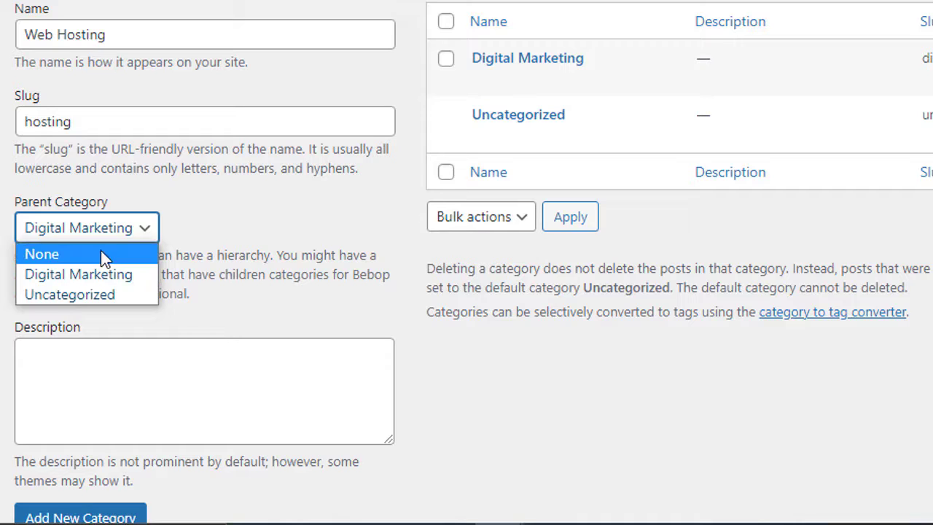
click(101, 254)
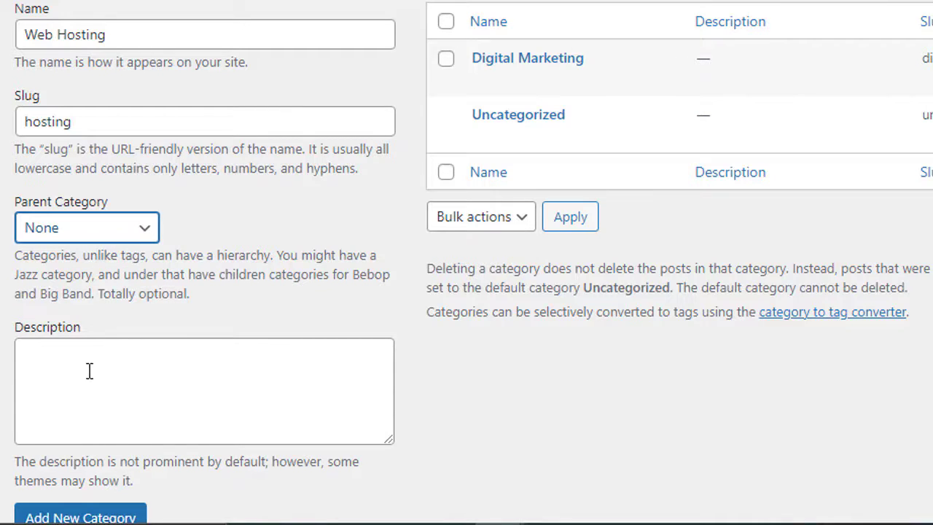
- Add the Web Hosting category to the category list with the details entered in the form
scroll(89, 371, down, 2)
click(83, 416)
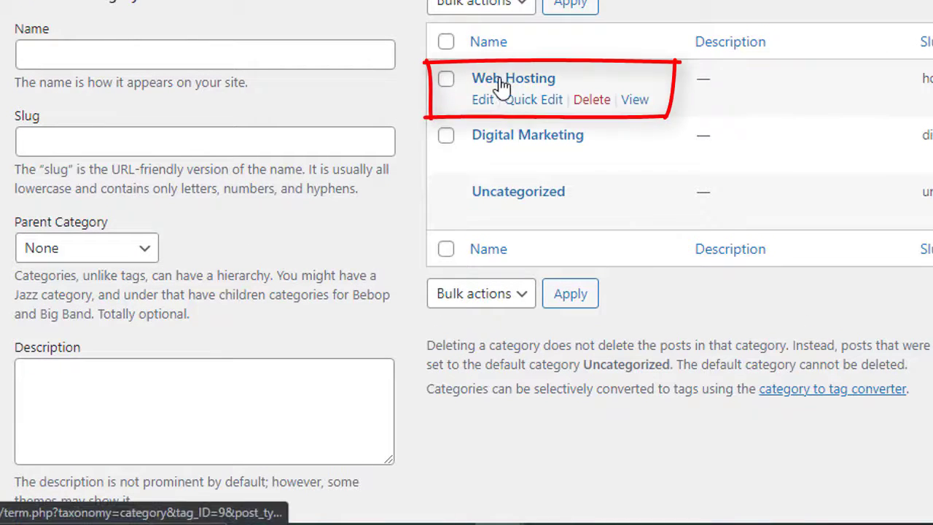
mouse_move(546, 94)
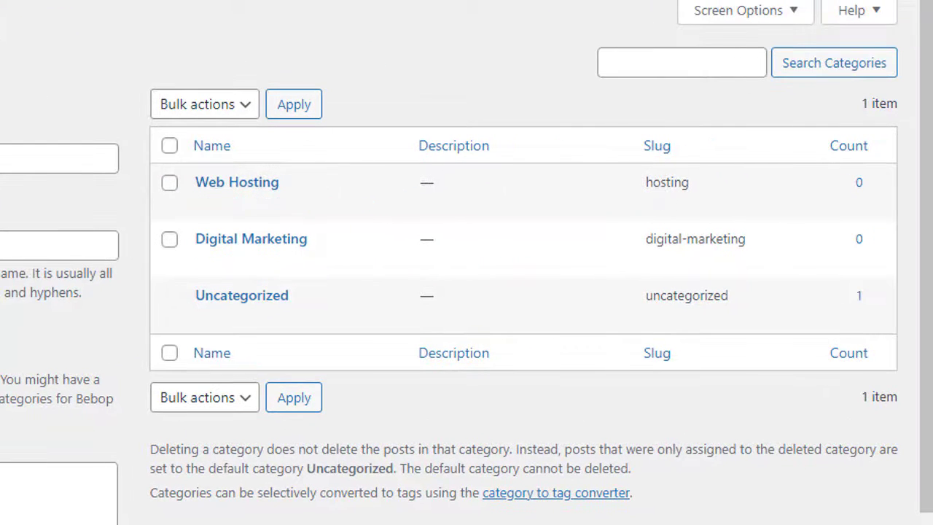
mouse_move(209, 264)
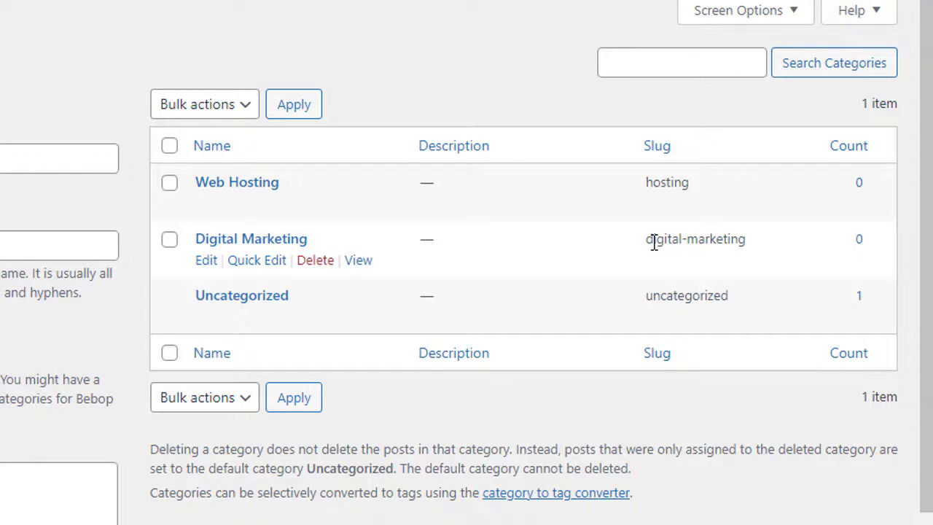
- Examine the slugs of the Digital Marketing and Web Hosting categories in the category list
drag(685, 239, 689, 238)
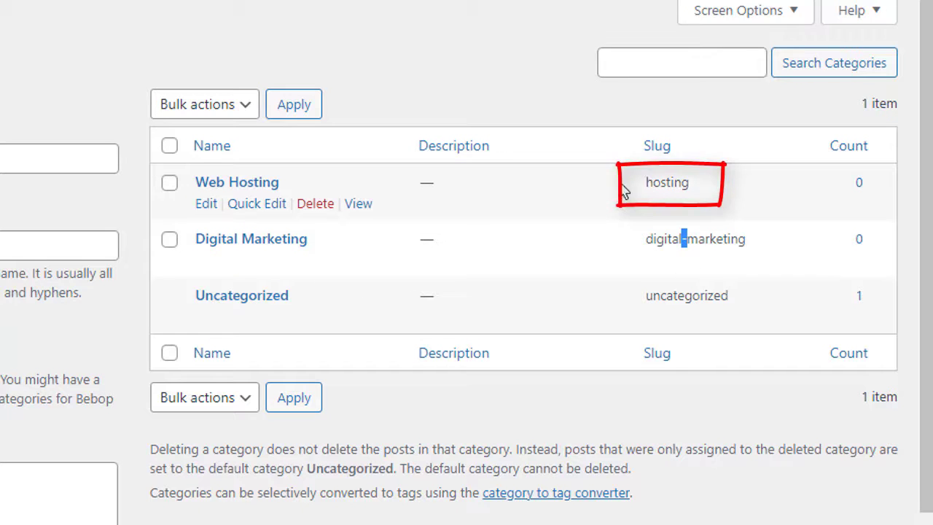
click(208, 205)
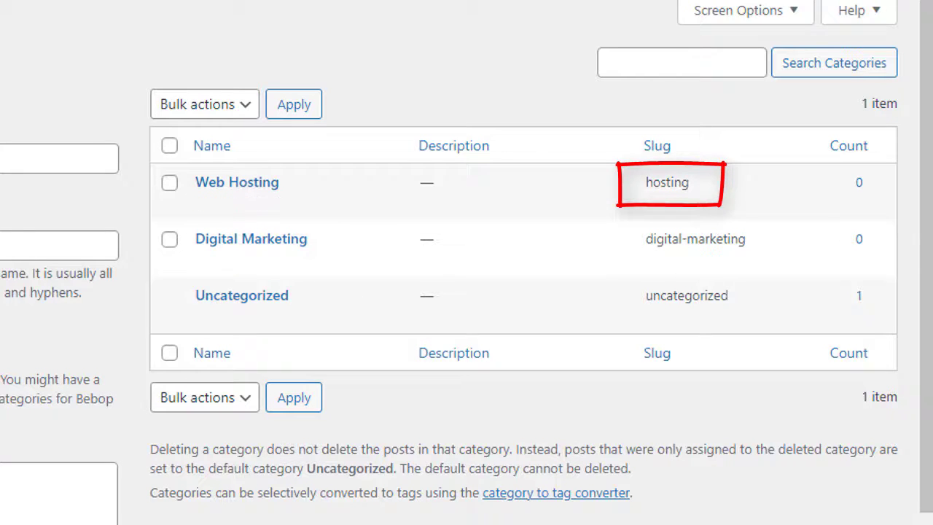
click(58, 245)
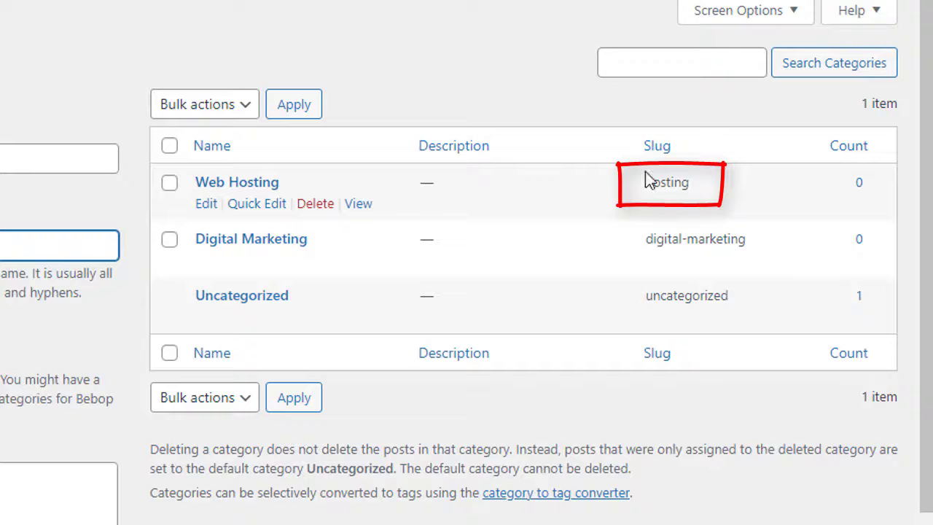
click(677, 179)
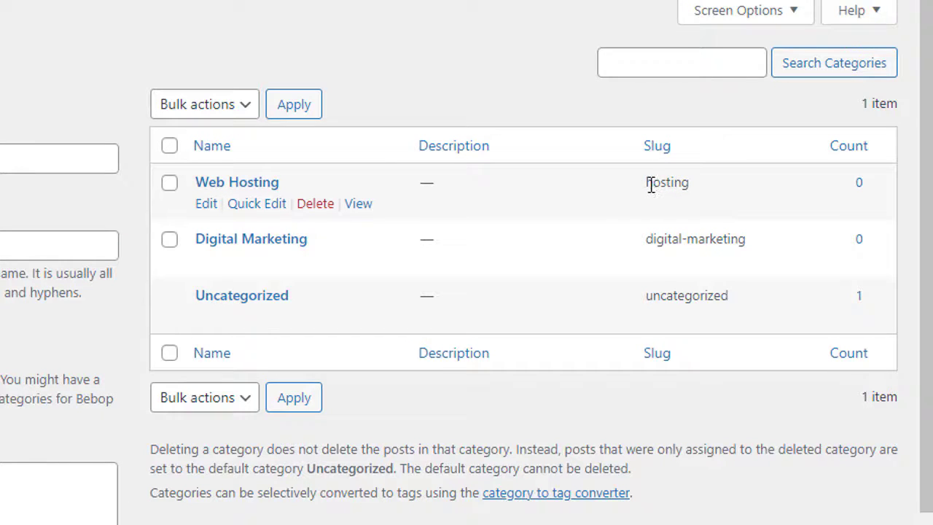
drag(651, 185, 690, 183)
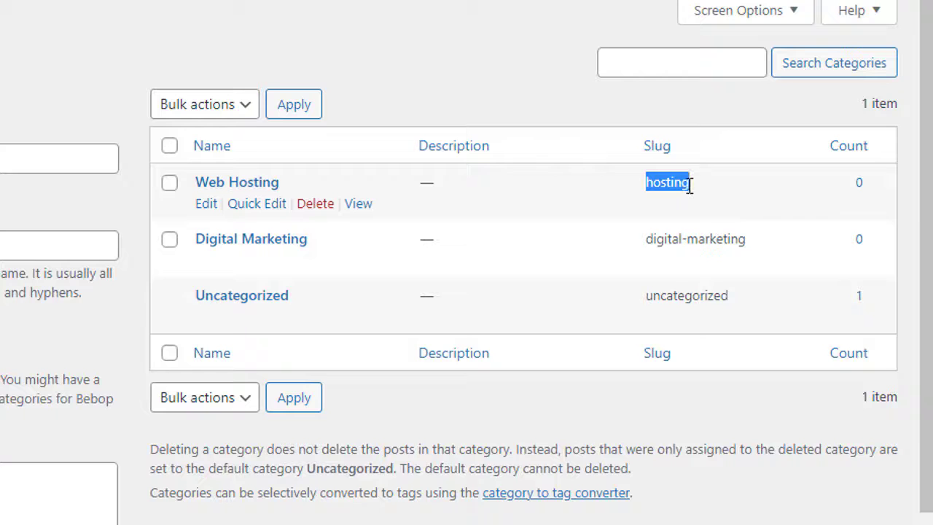
click(24, 214)
- Open the All Posts list in a new browser tab and open the Technical SEO post for editing
mouse_move(167, 211)
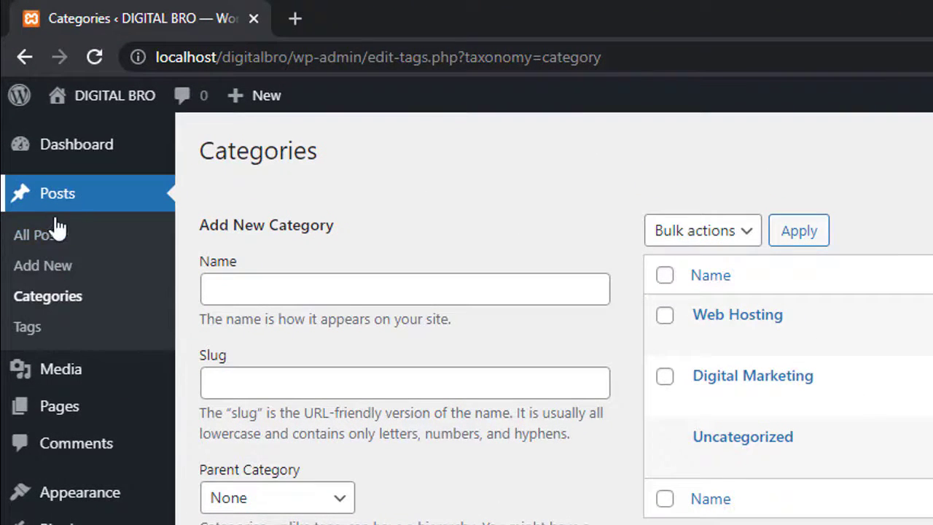
right_click(45, 247)
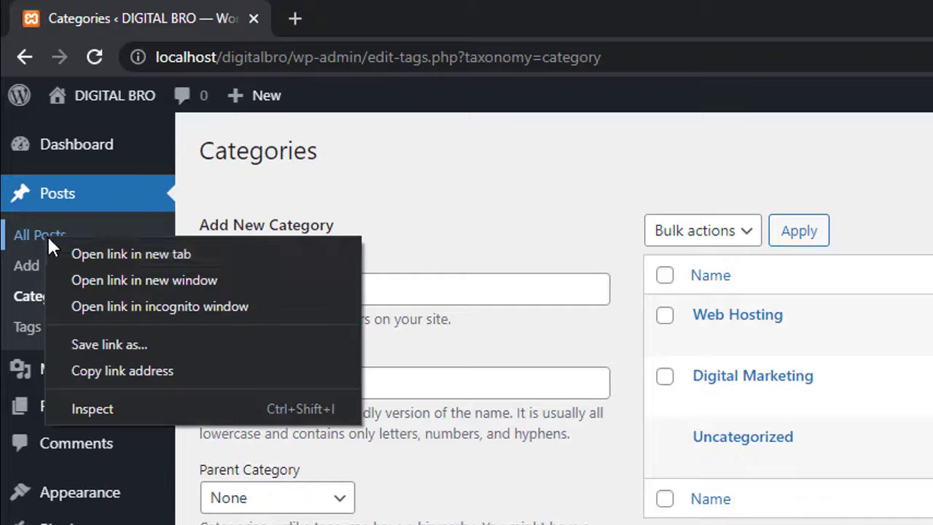
click(64, 251)
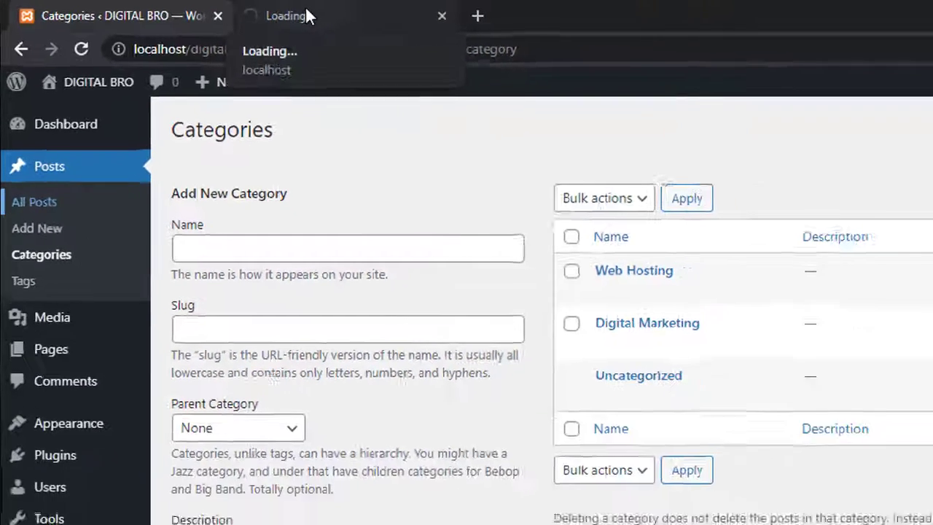
click(356, 20)
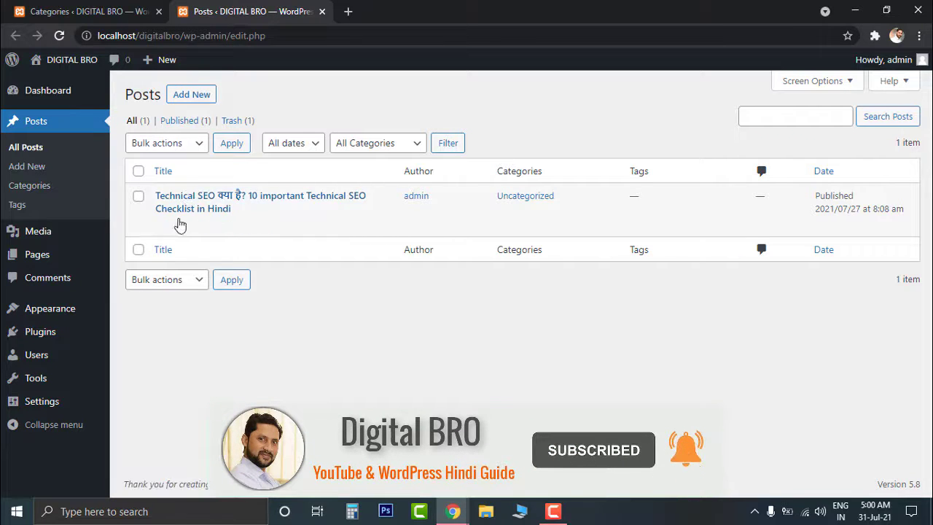
click(164, 229)
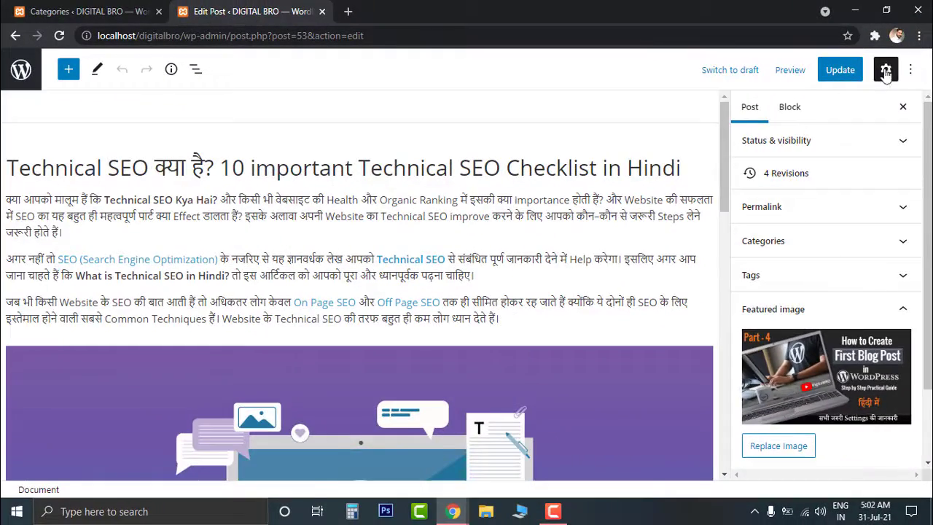
- In the post settings, remove the Uncategorized category from the post and assign Digital Marketing
click(861, 29)
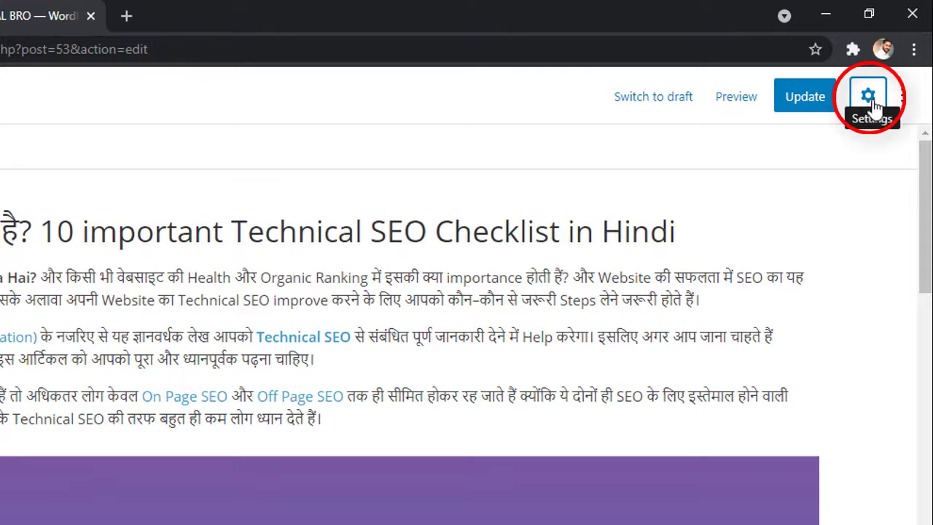
click(870, 100)
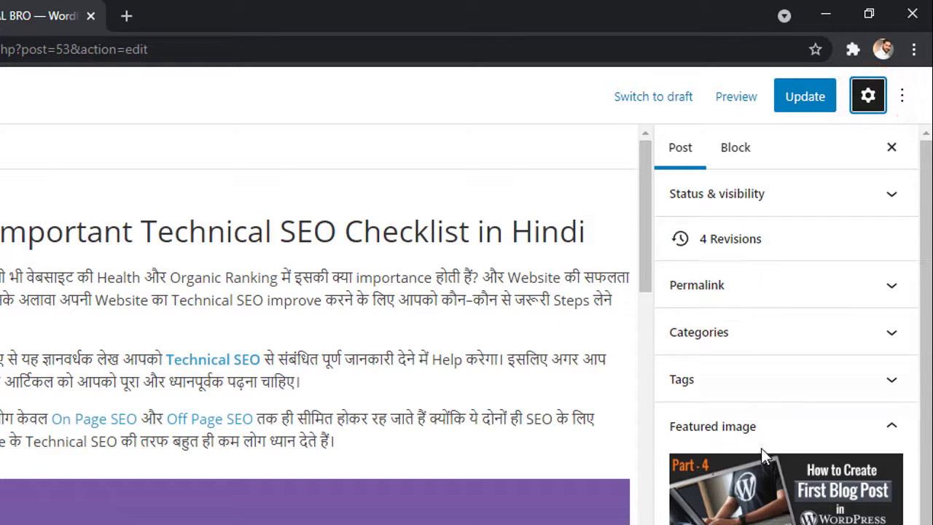
click(782, 344)
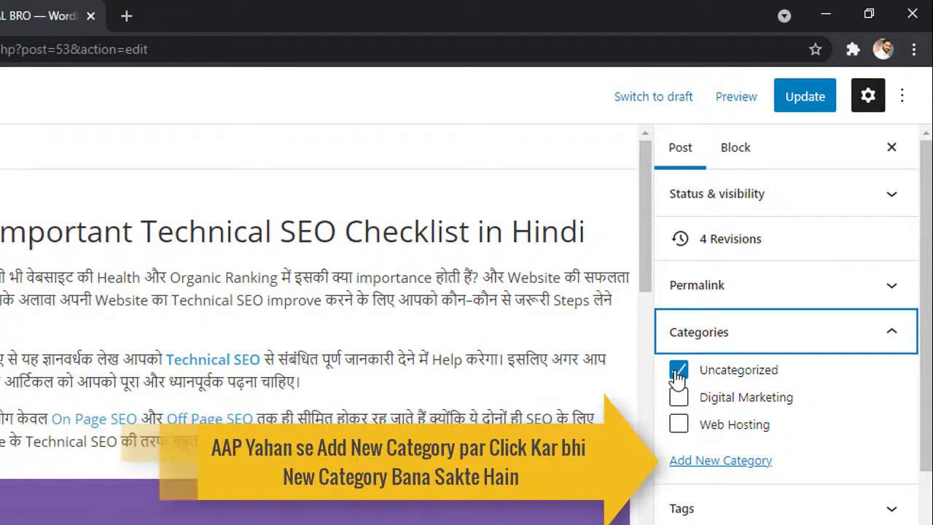
click(678, 374)
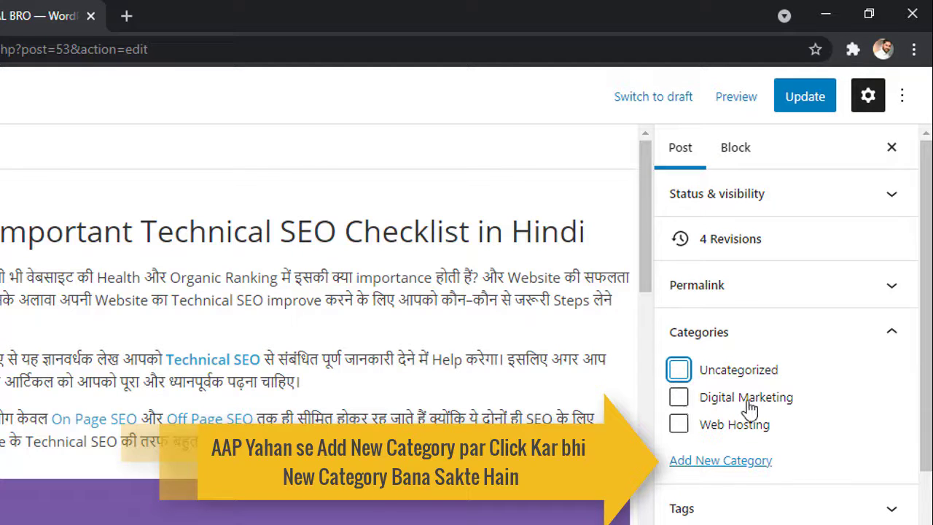
click(682, 404)
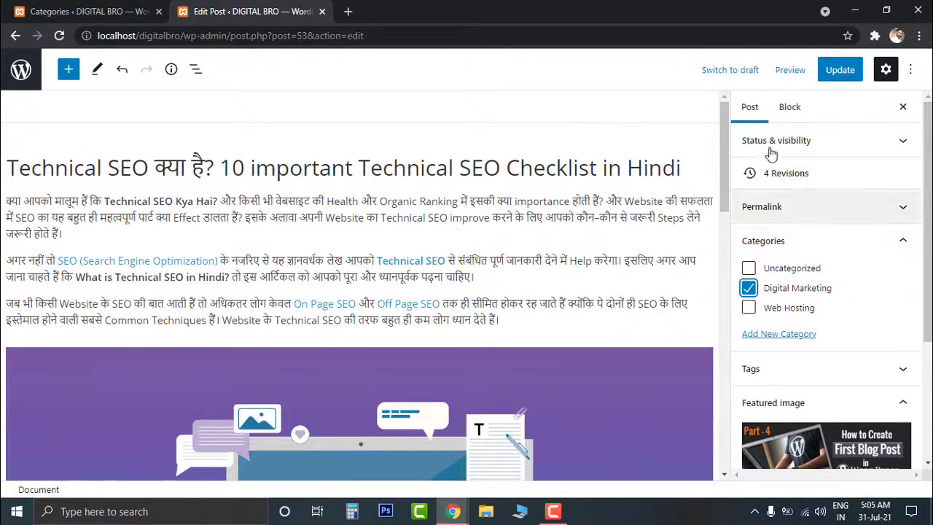
click(842, 71)
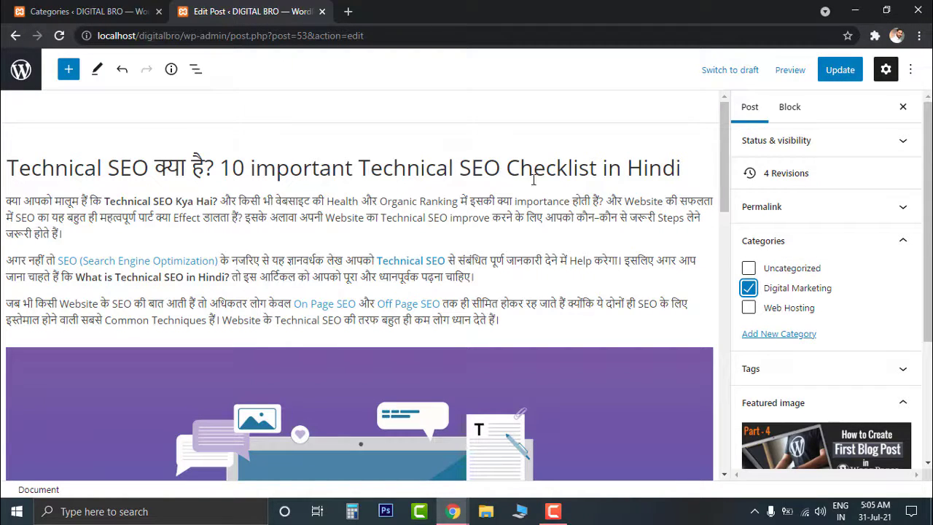
- Check the post's category label on the site's homepage in a new tab and update the post in the editor
click(347, 14)
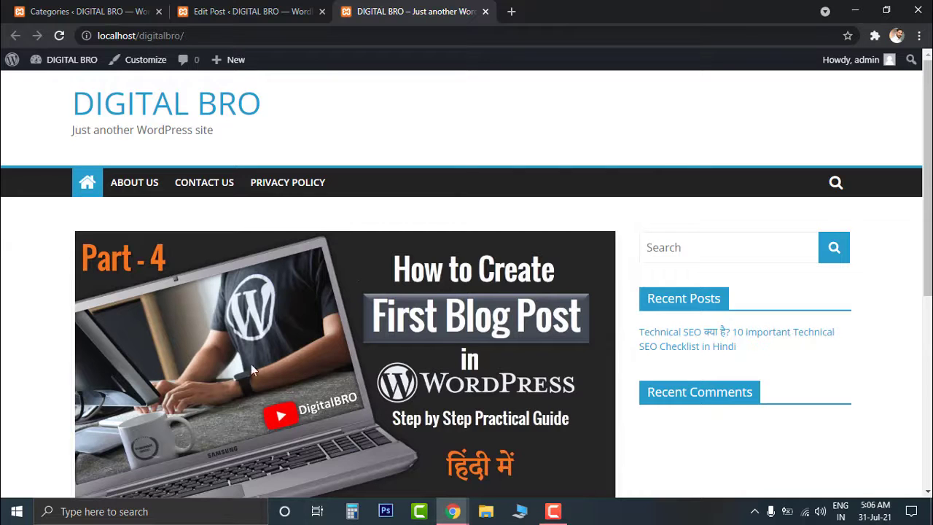
scroll(430, 283, down, 4)
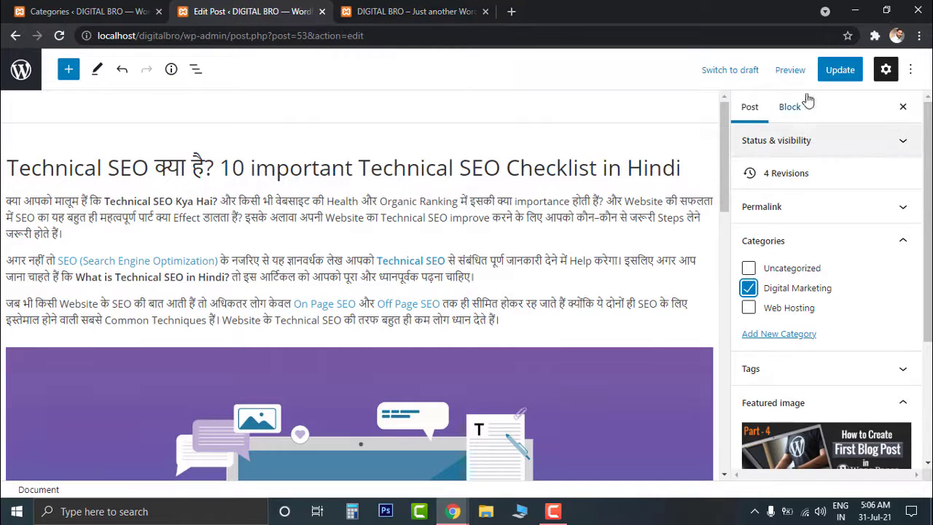
click(841, 73)
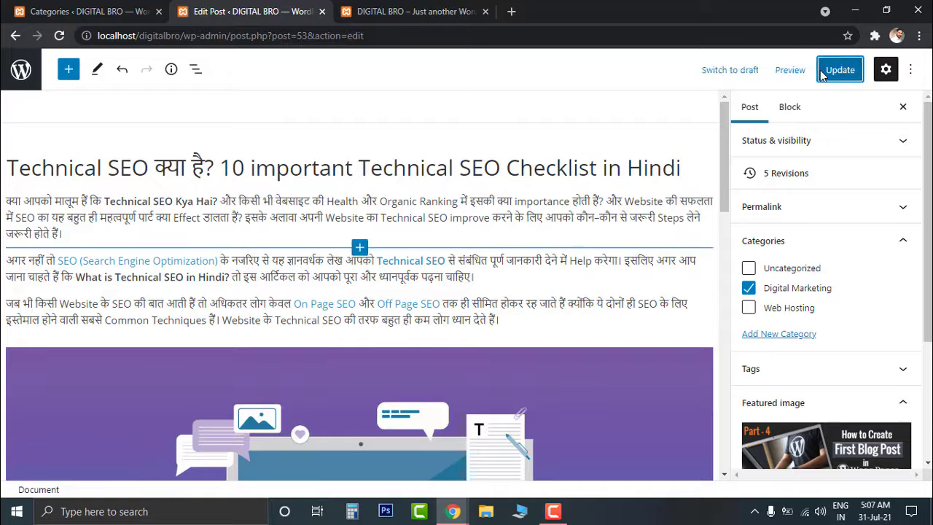
- Reload the homepage to check the post's category label and open the full post to view its category there
click(381, 11)
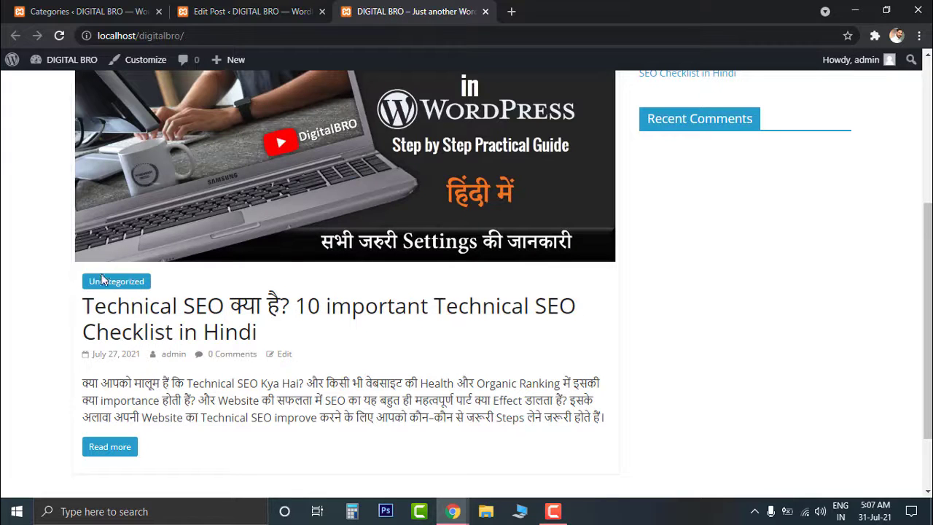
click(61, 37)
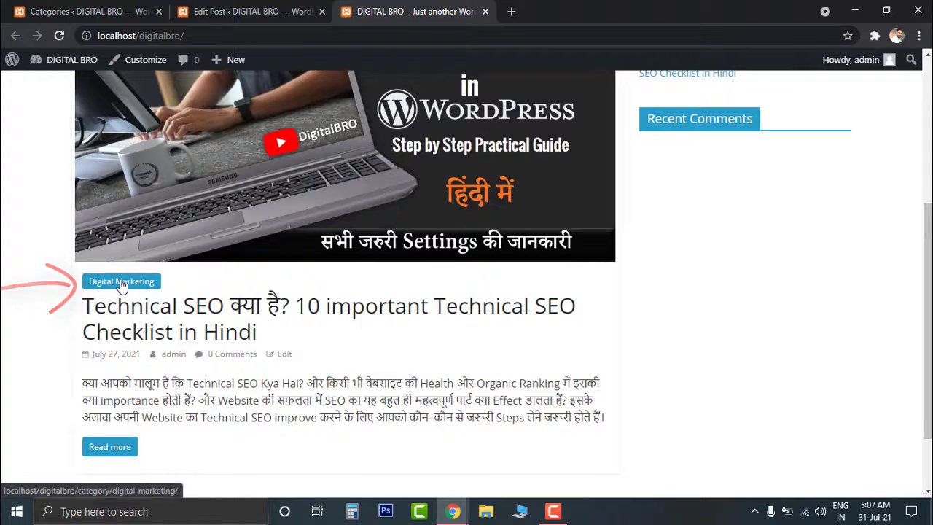
scroll(192, 166, up, 4)
scroll(192, 167, down, 5)
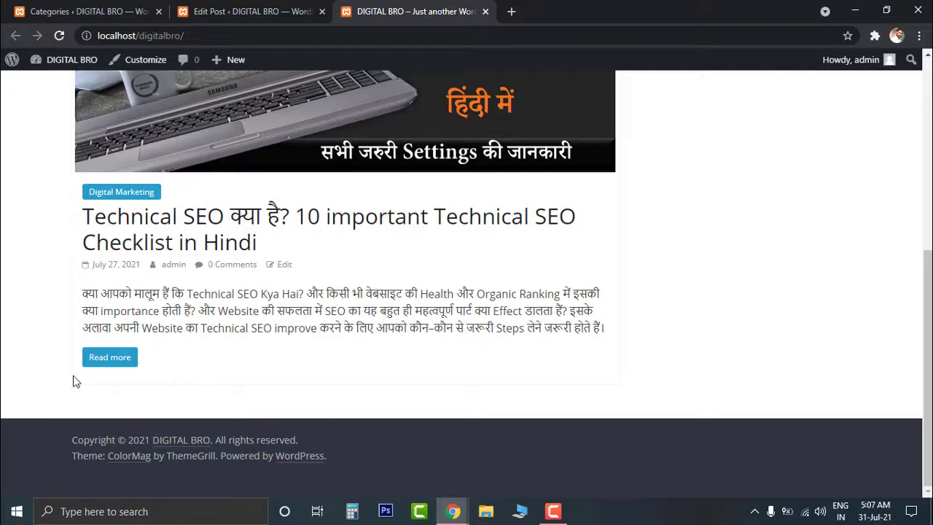
click(110, 357)
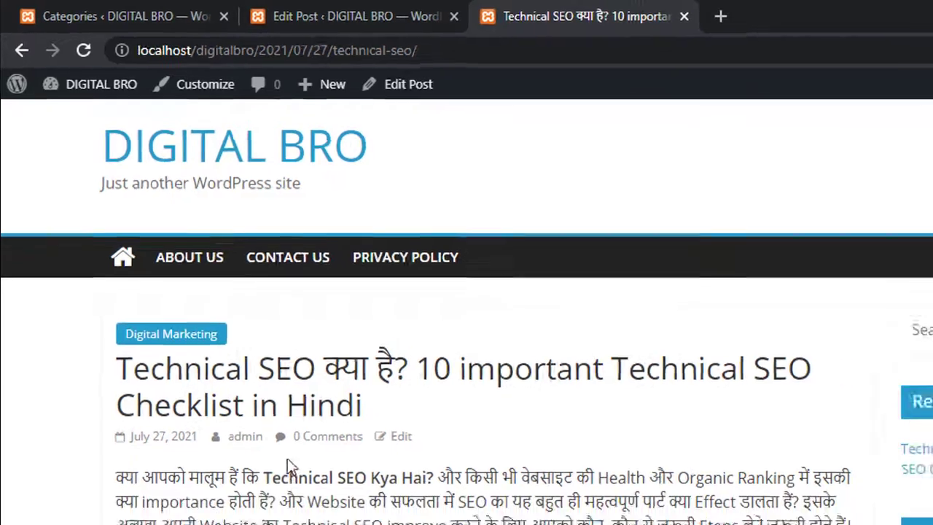
scroll(342, 328, down, 5)
scroll(602, 264, up, 8)
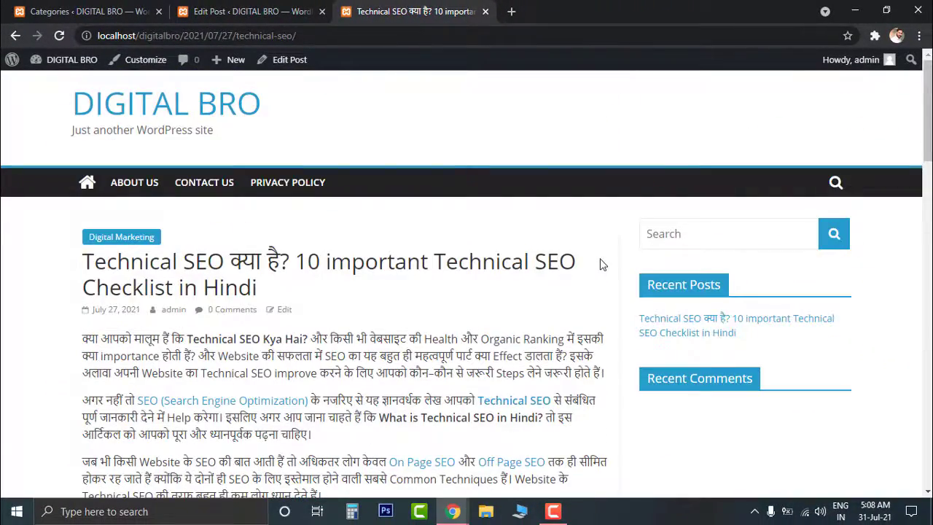
- Assign Web Hosting as an additional category, update the post and reload its published page
click(190, 10)
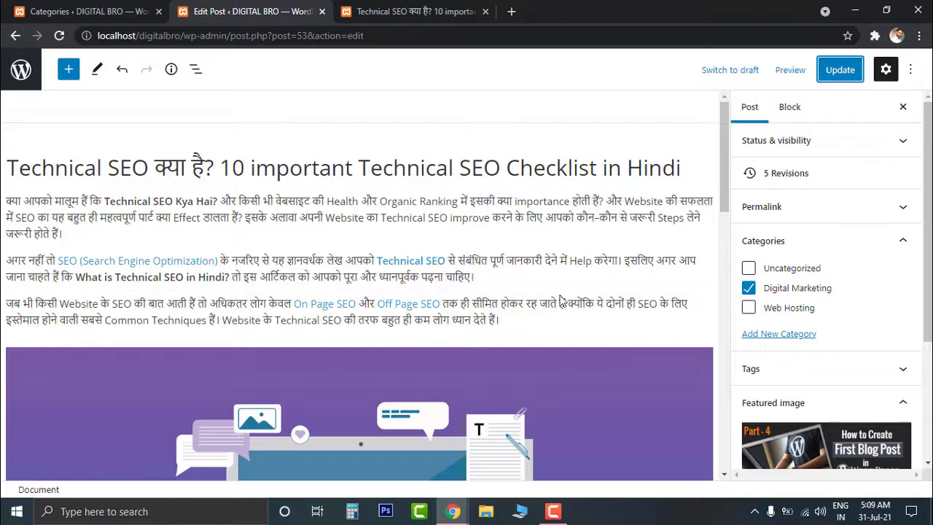
click(749, 307)
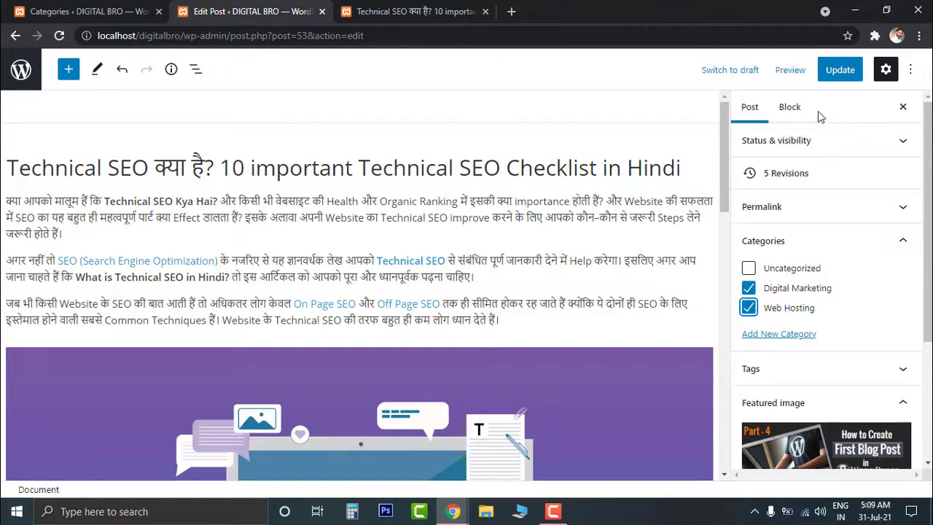
click(844, 70)
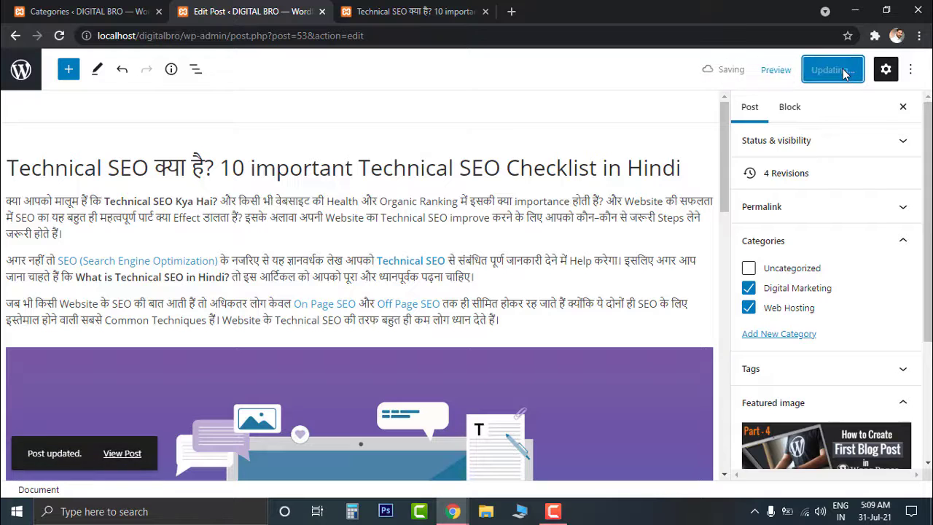
click(418, 15)
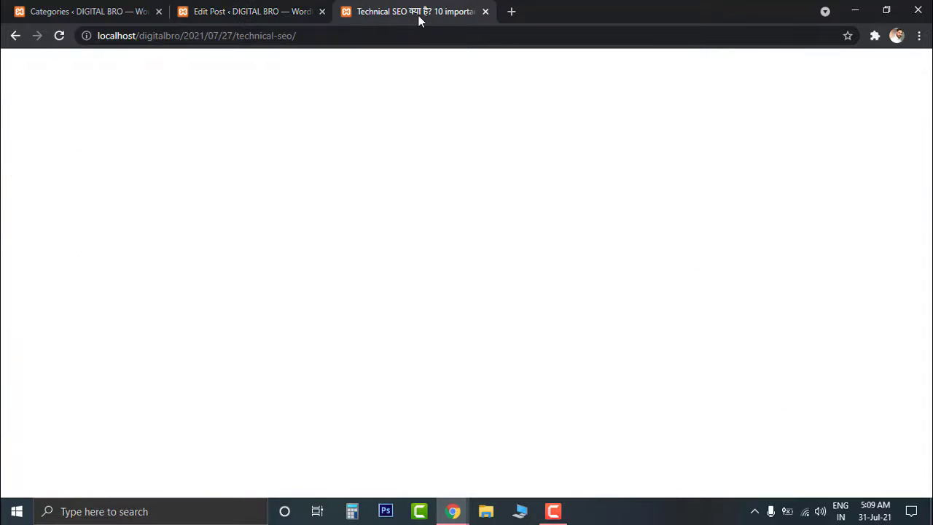
click(59, 35)
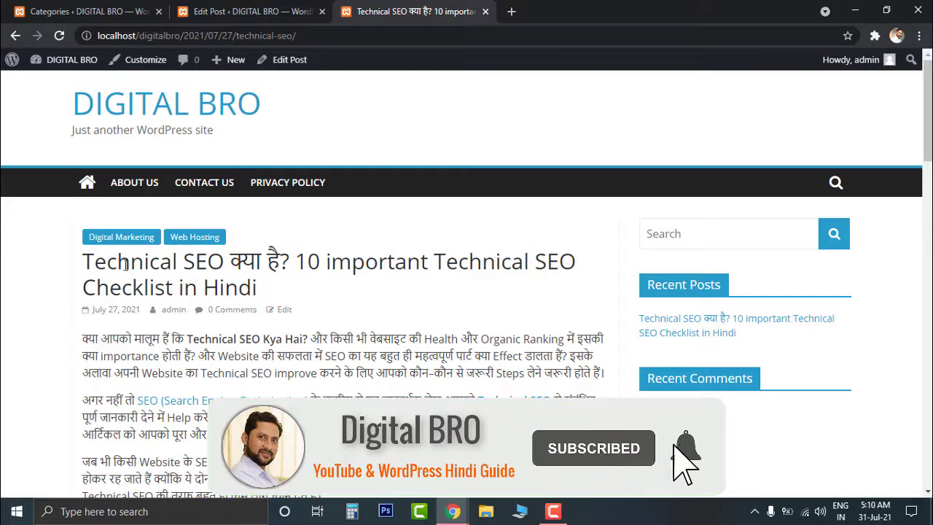
- Remove the Web Hosting category from the post and update it
click(282, 4)
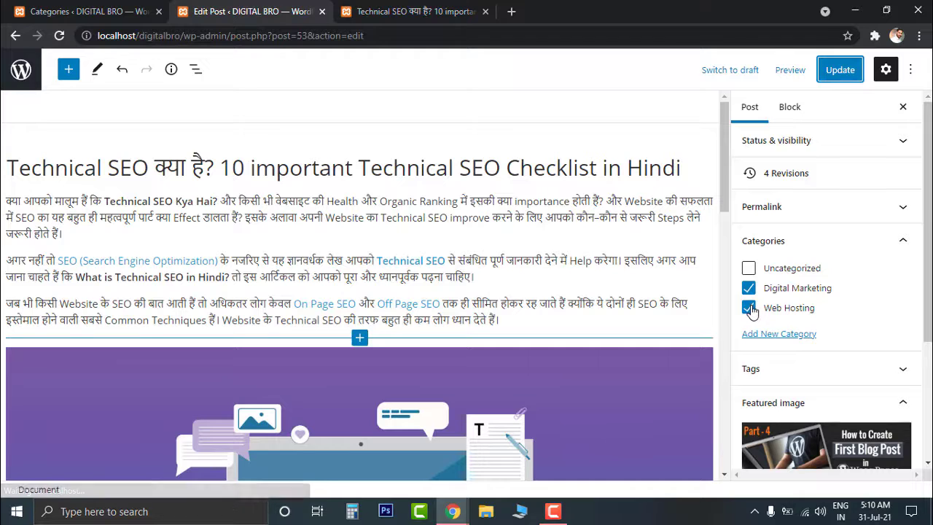
click(748, 307)
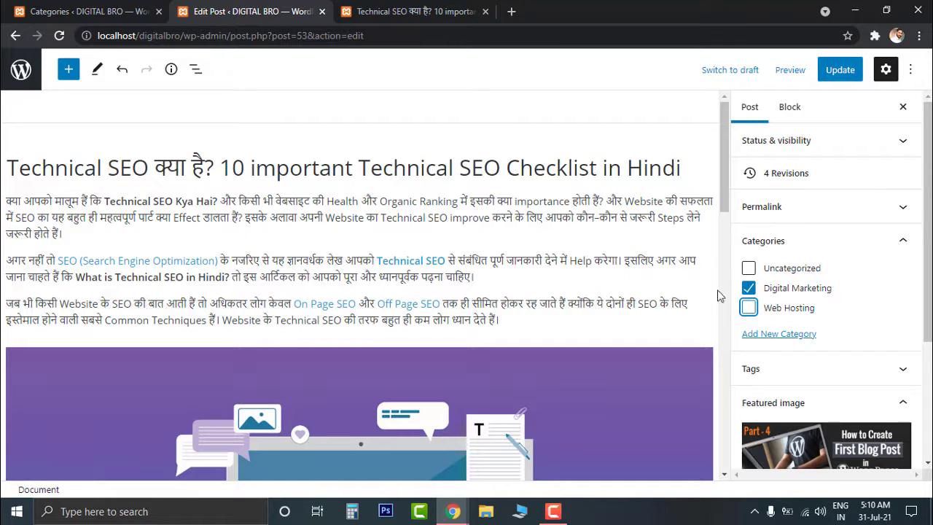
click(840, 69)
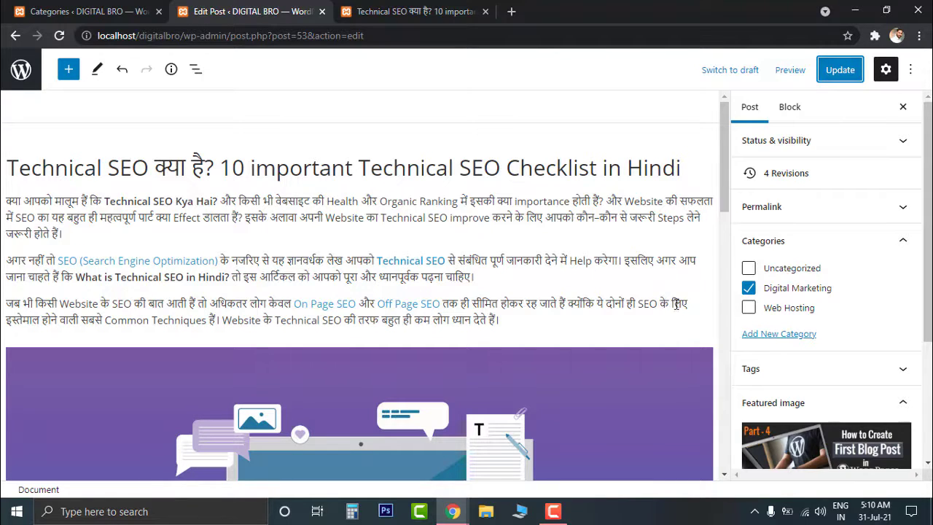
- Return to the Categories page and look over the Web Hosting and Digital Marketing entries
click(70, 14)
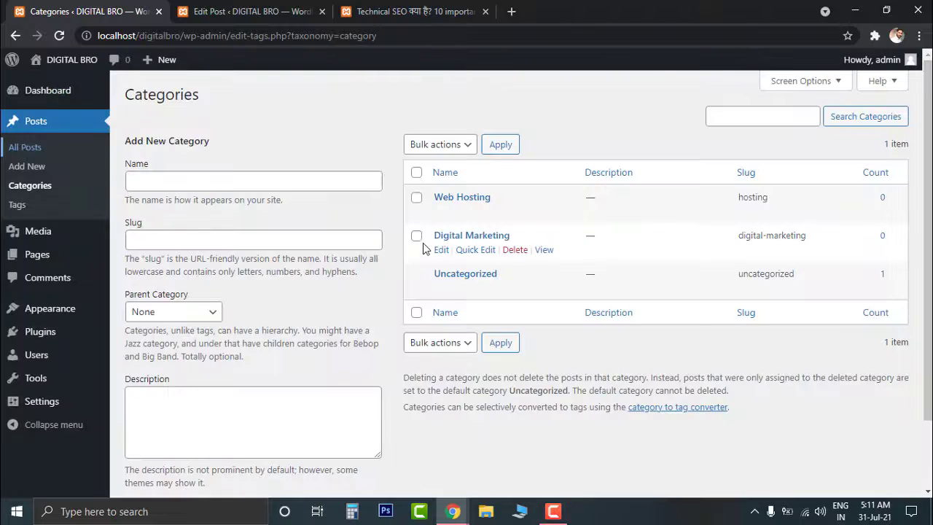
mouse_move(482, 203)
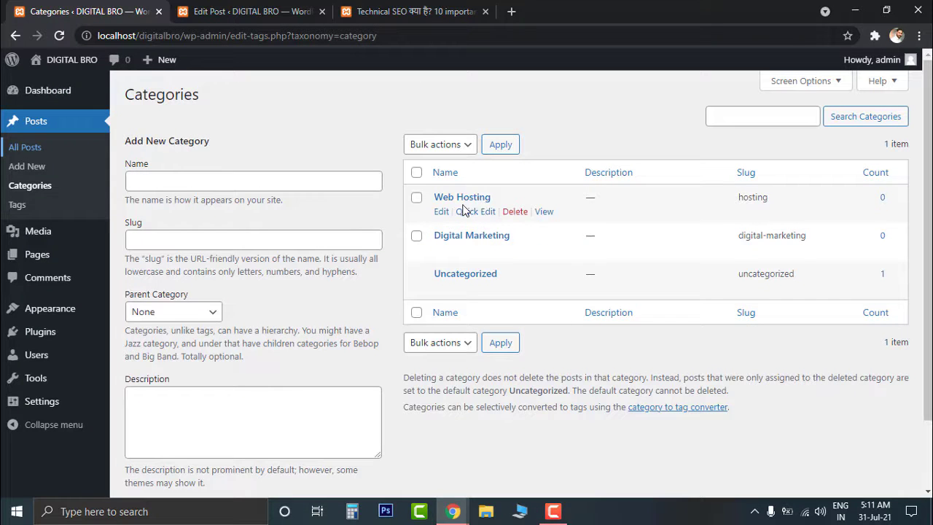
mouse_move(443, 248)
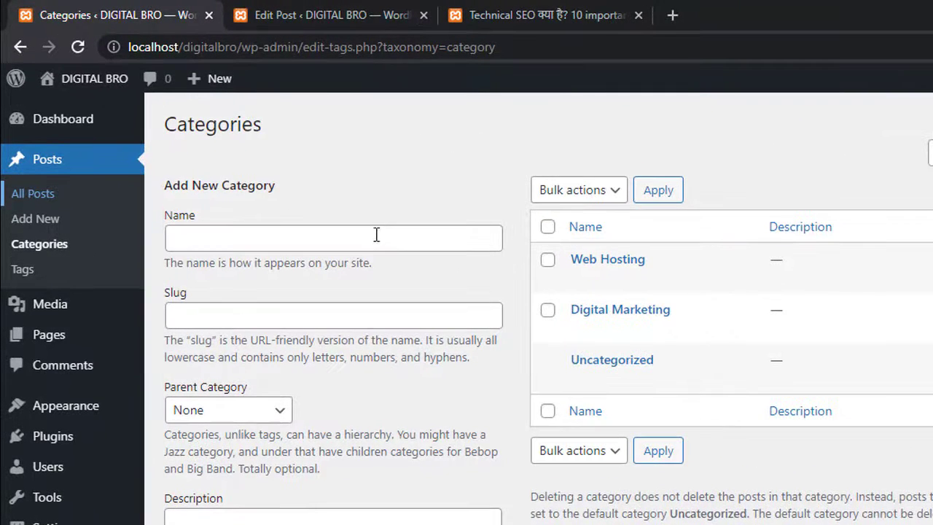
- Add a new category named SEO with Digital Marketing as its parent category
click(374, 242)
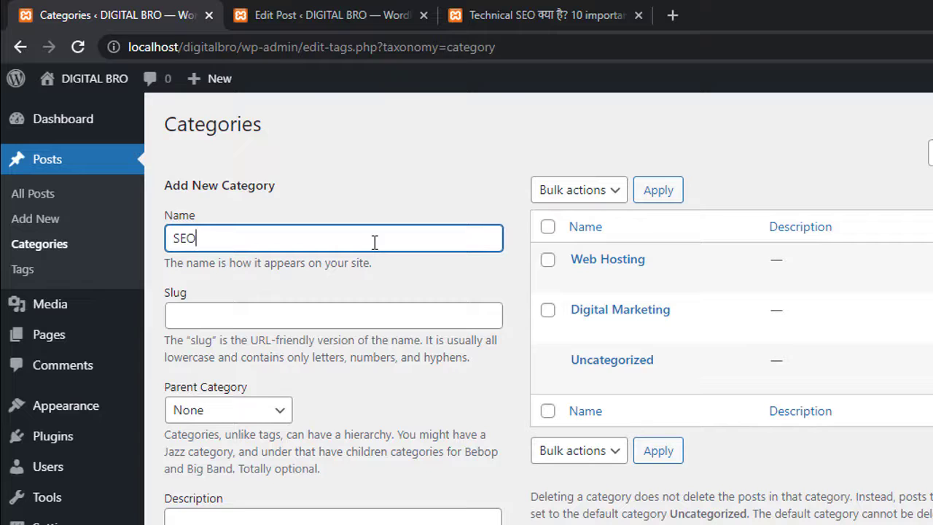
click(348, 203)
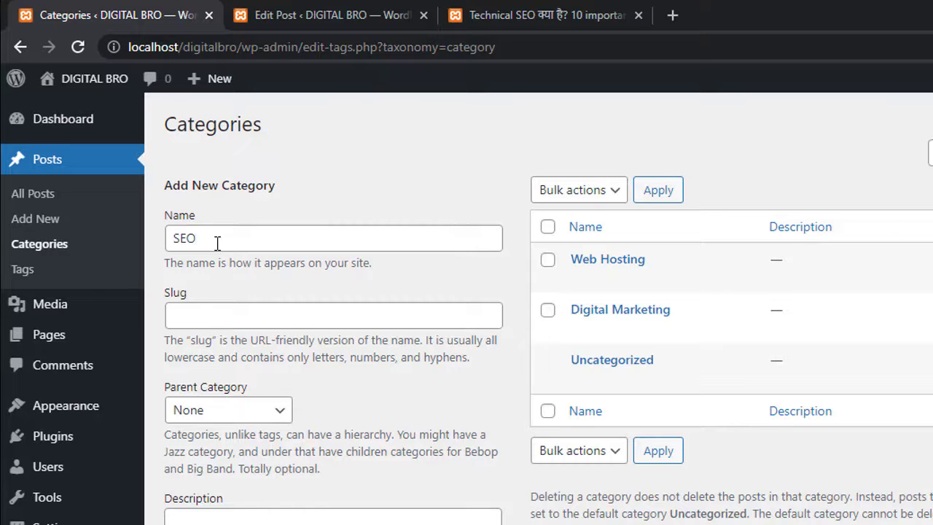
mouse_move(548, 308)
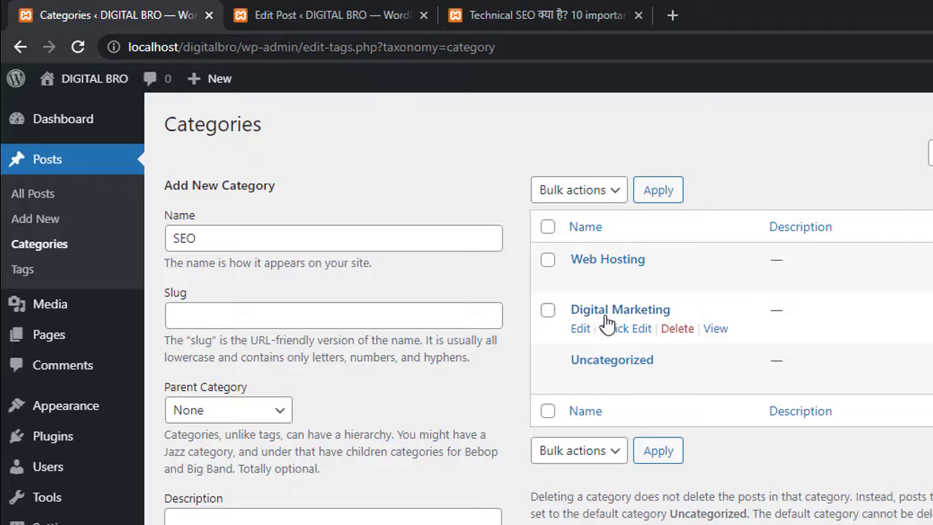
click(228, 415)
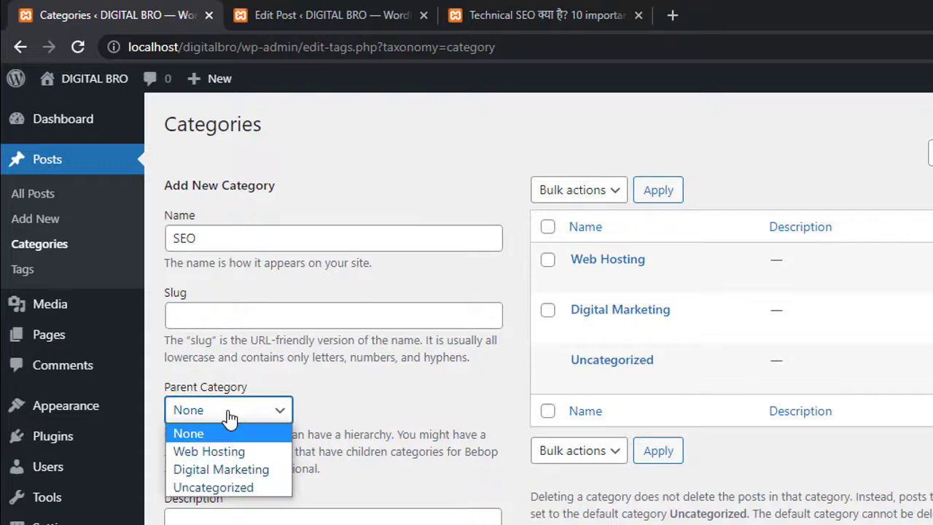
click(241, 473)
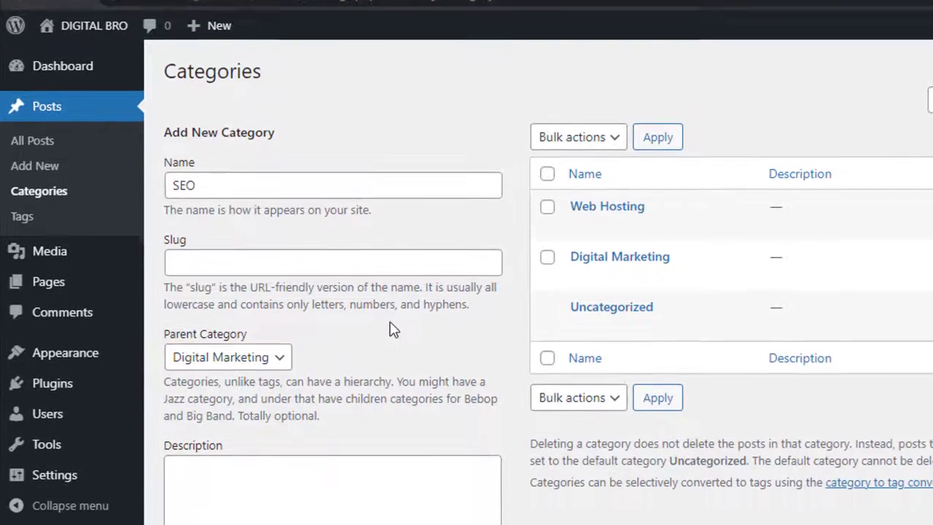
scroll(328, 437, down, 1)
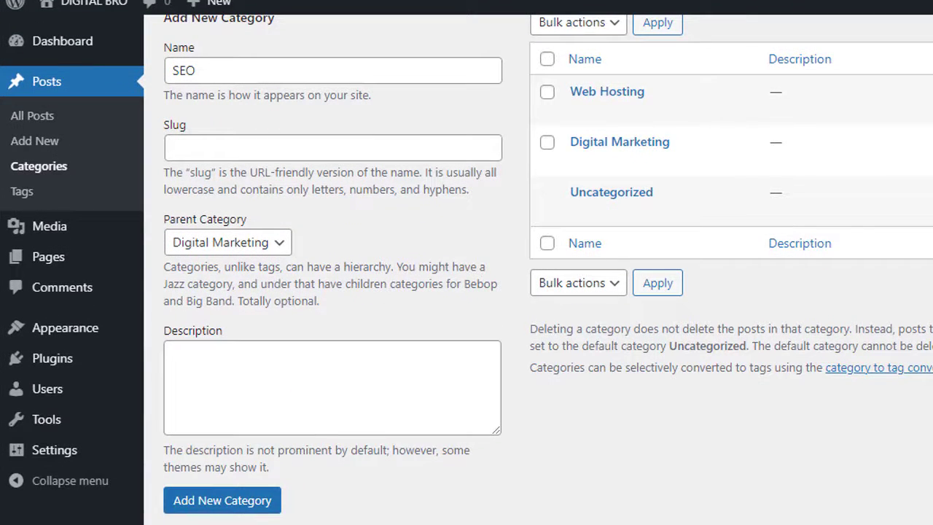
click(177, 503)
scroll(528, 390, up, 1)
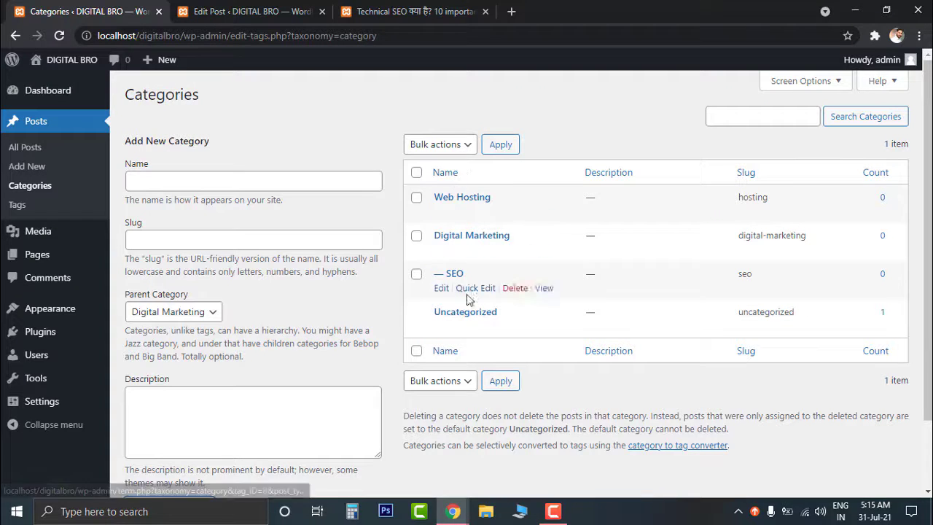
- Open the Add New post editor in a separate browser tab, keeping the Categories page open
click(399, 9)
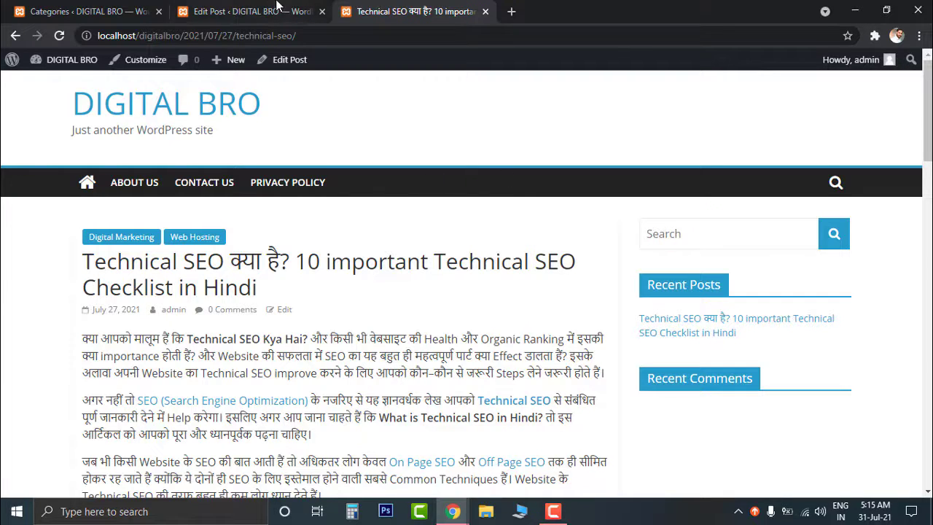
click(224, 12)
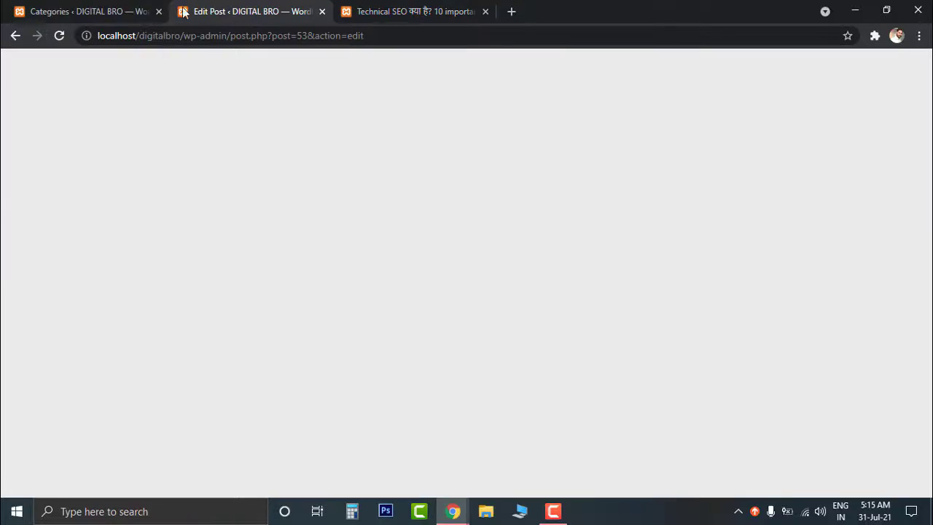
click(91, 10)
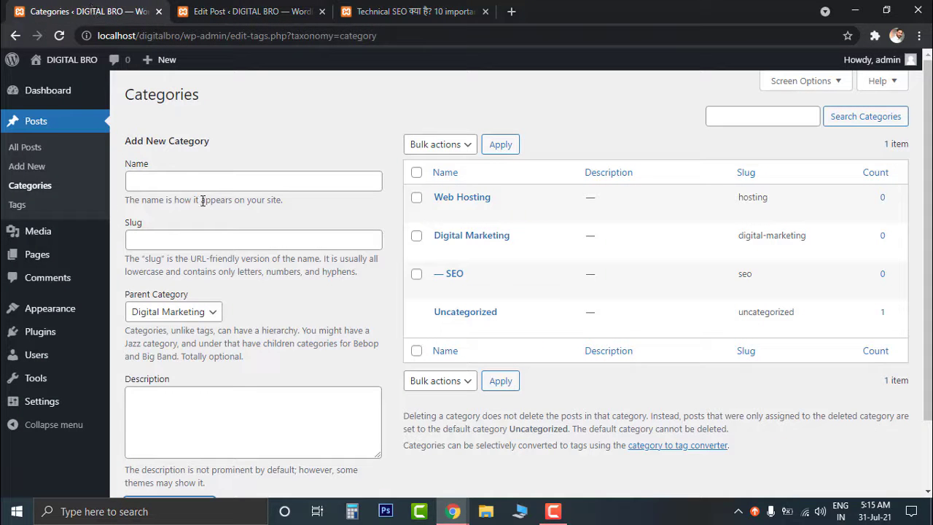
right_click(29, 170)
click(73, 175)
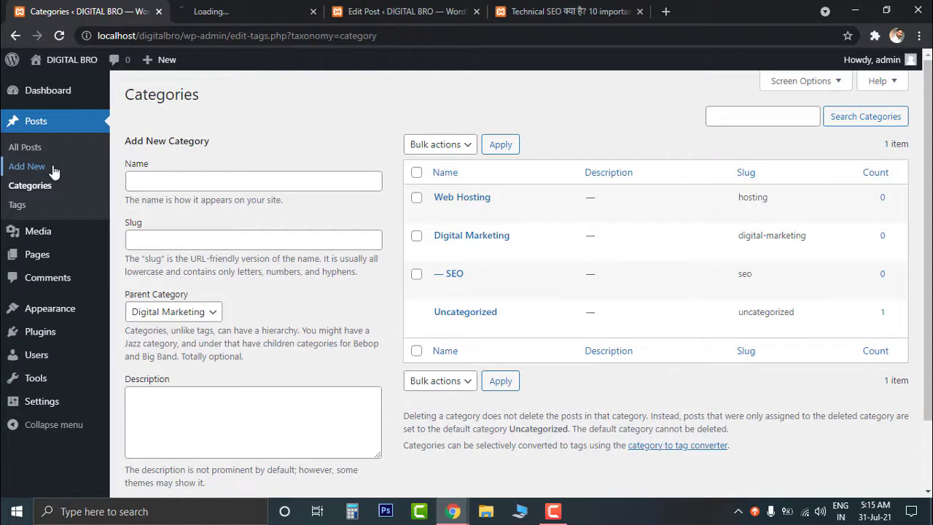
click(291, 7)
- Title the new post "Blogging के लिए WordPress Best क्यों हैं? 10 important Reasons", taken from the indigyan.com article
mouse_move(453, 500)
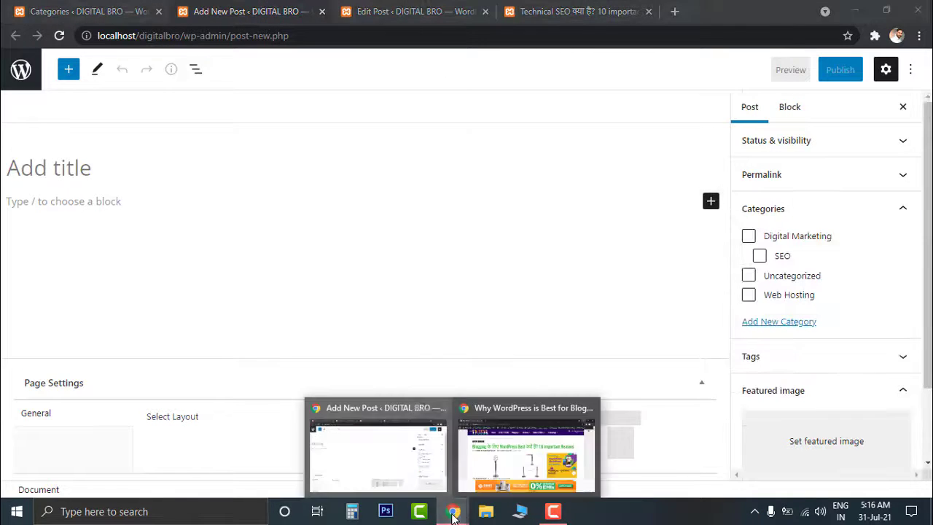
click(496, 467)
click(454, 511)
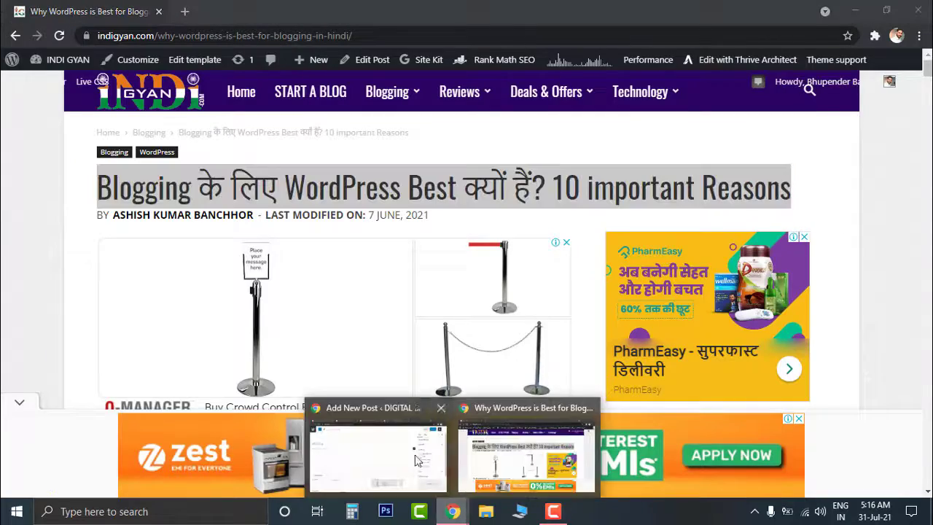
click(376, 454)
text(Blogging के लिए WordPress Best क्यों हैं? 10 important Reasons)
- Copy the two introductory paragraphs of the indigyan.com article into the new post's body
click(453, 510)
click(501, 462)
scroll(416, 296, down, 4)
drag(100, 170, 193, 321)
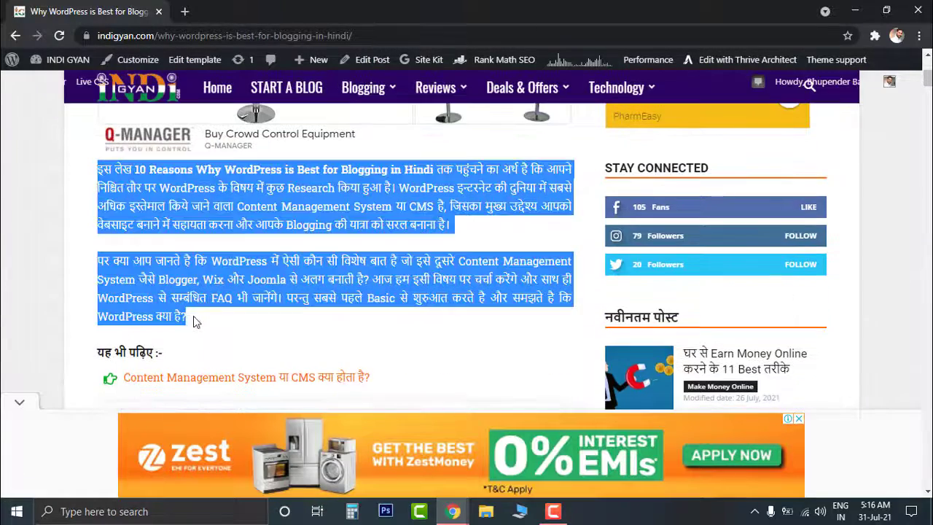
key(ctrl+c)
mouse_move(454, 510)
click(375, 454)
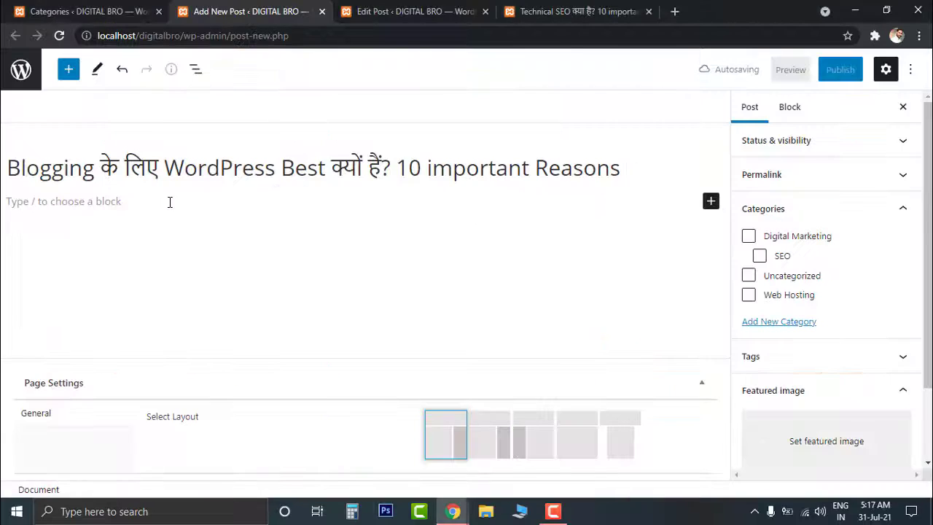
key(ctrl+v)
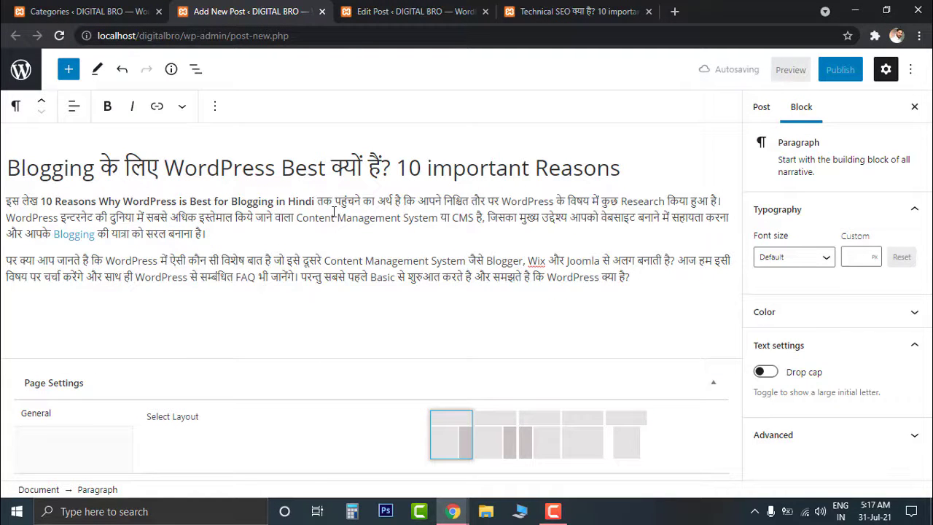
- Assign the Digital Marketing category and its SEO subcategory to the new post and publish it
click(761, 107)
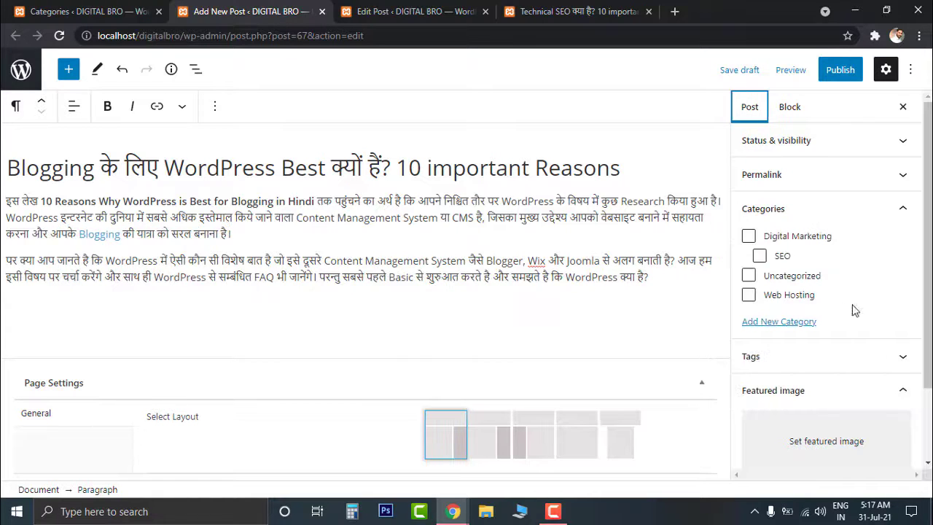
click(799, 209)
click(808, 212)
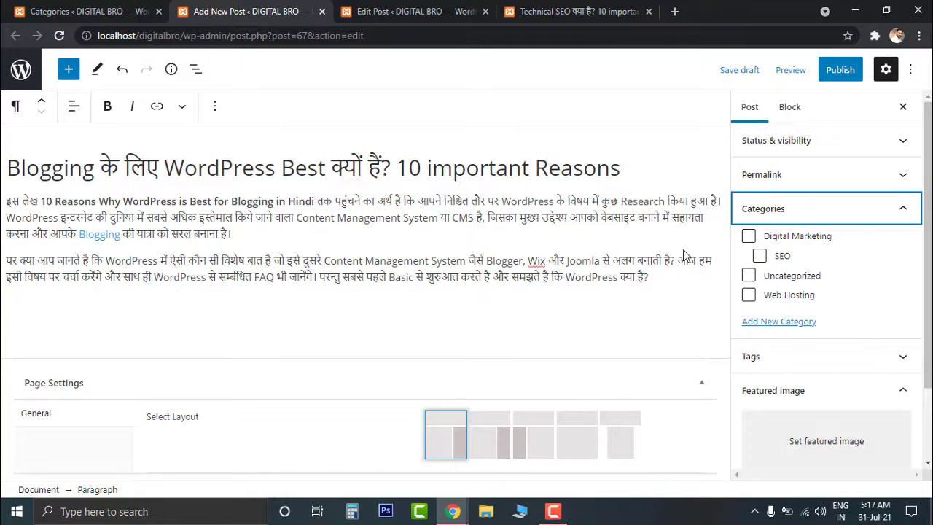
click(748, 235)
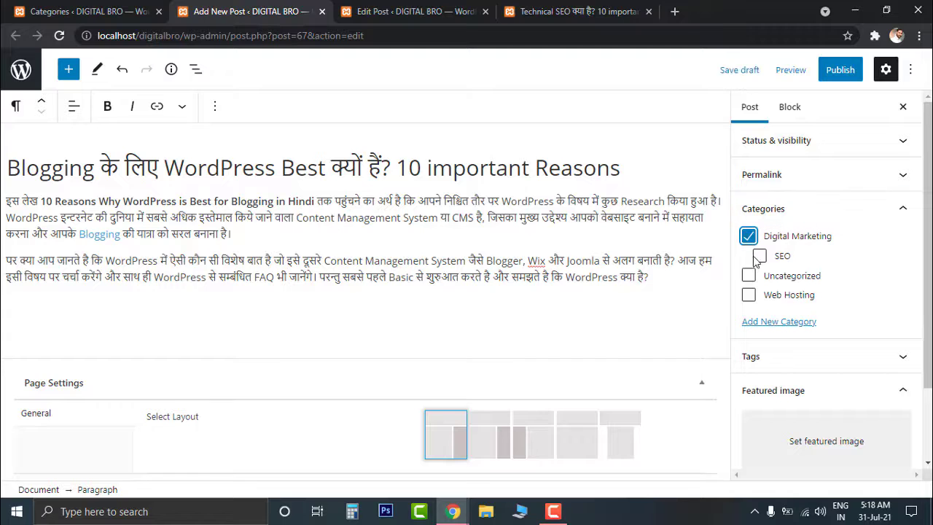
click(760, 258)
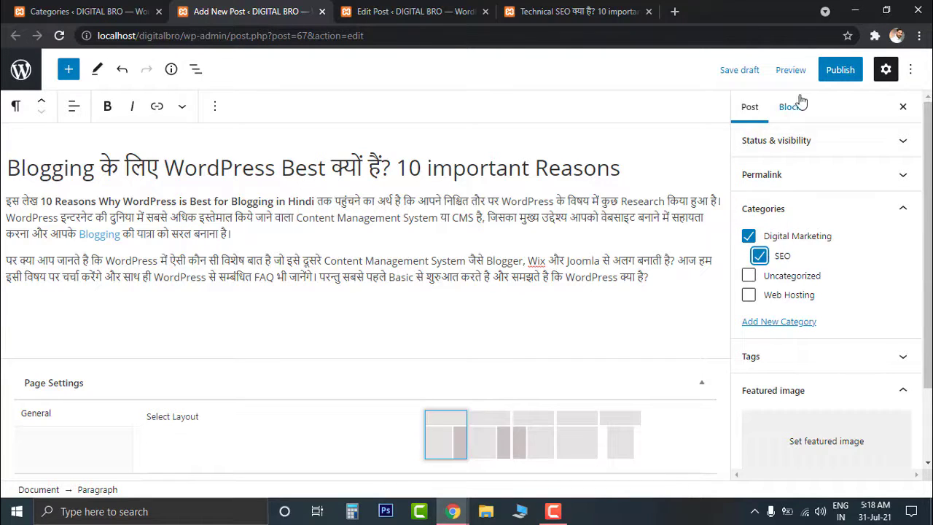
click(840, 70)
click(807, 75)
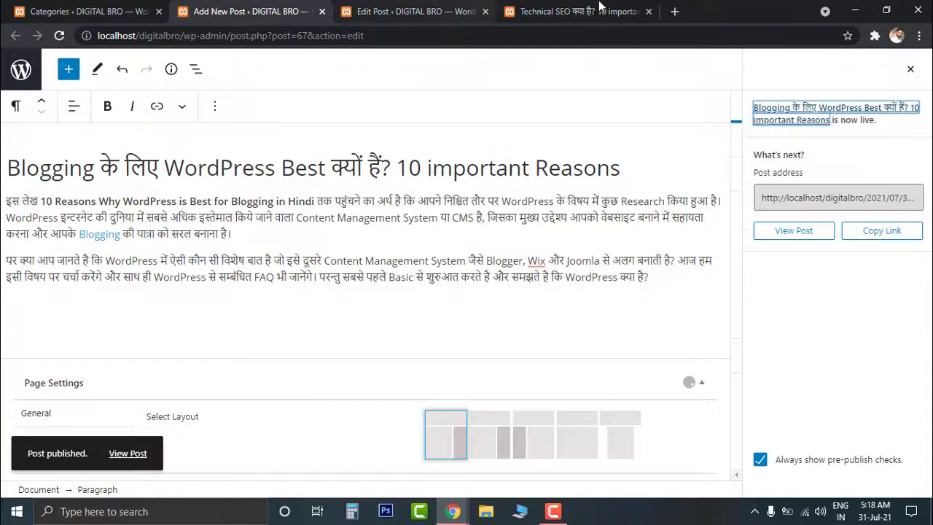
- Open the site's homepage from the published Technical SEO post to view the latest posts
click(599, 9)
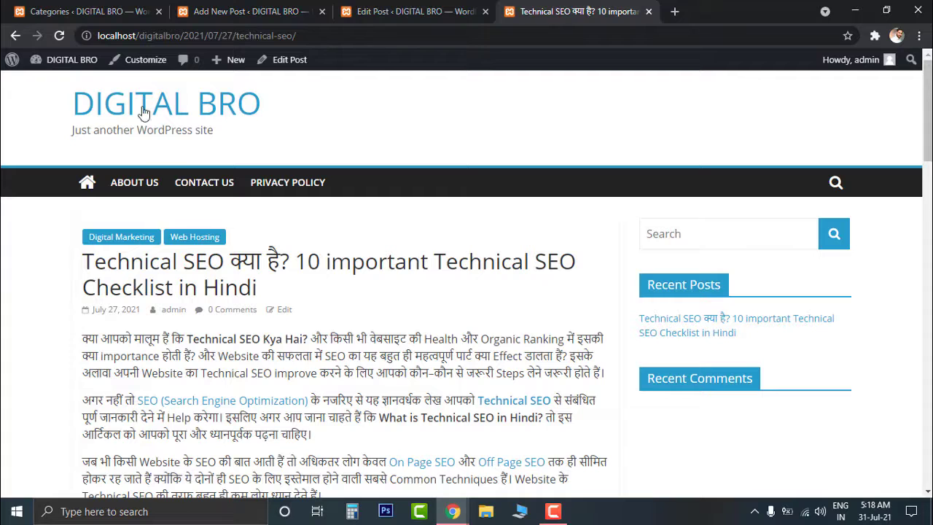
click(143, 111)
click(420, 9)
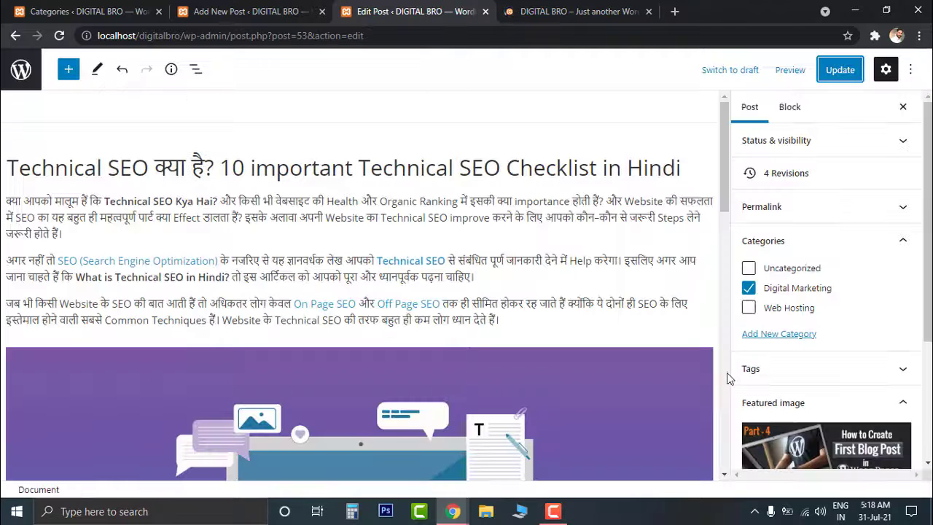
- Set WordPress.jpg from the media library as the new blogging post's featured image and update the post
click(217, 12)
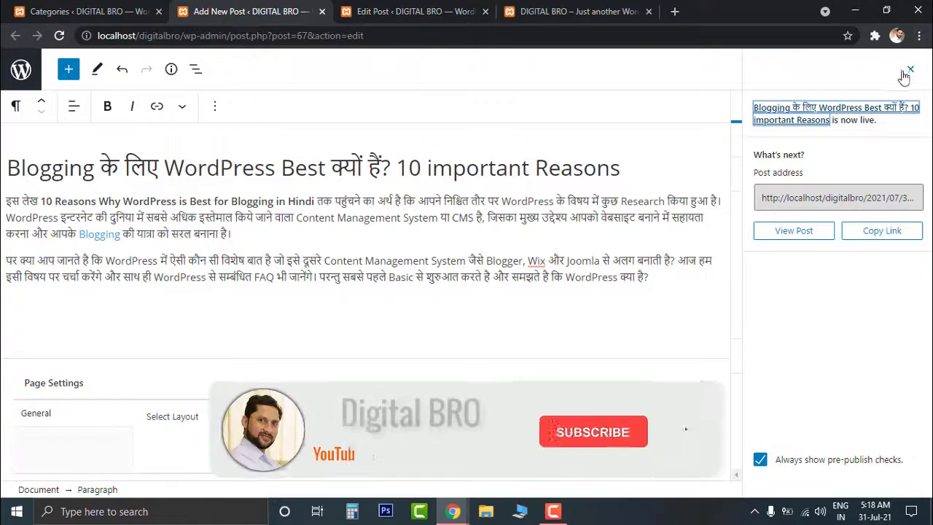
click(910, 70)
click(795, 209)
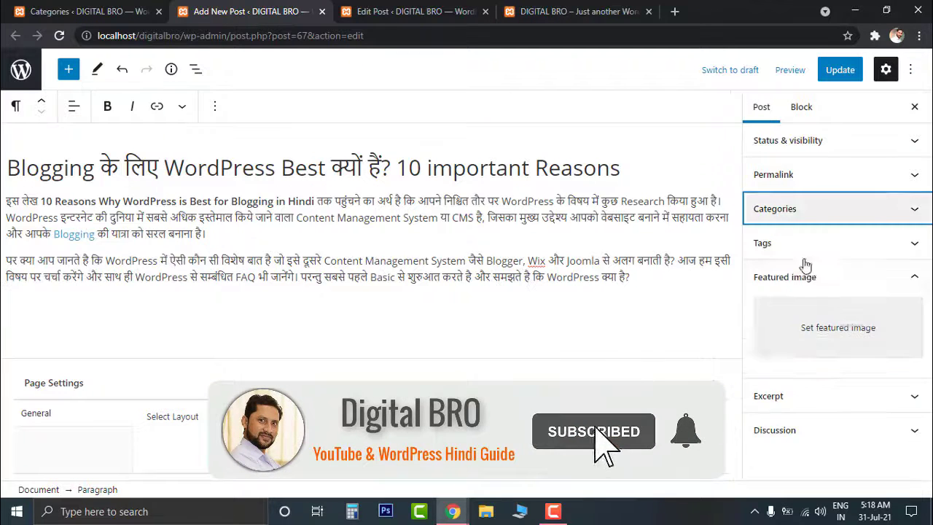
click(826, 328)
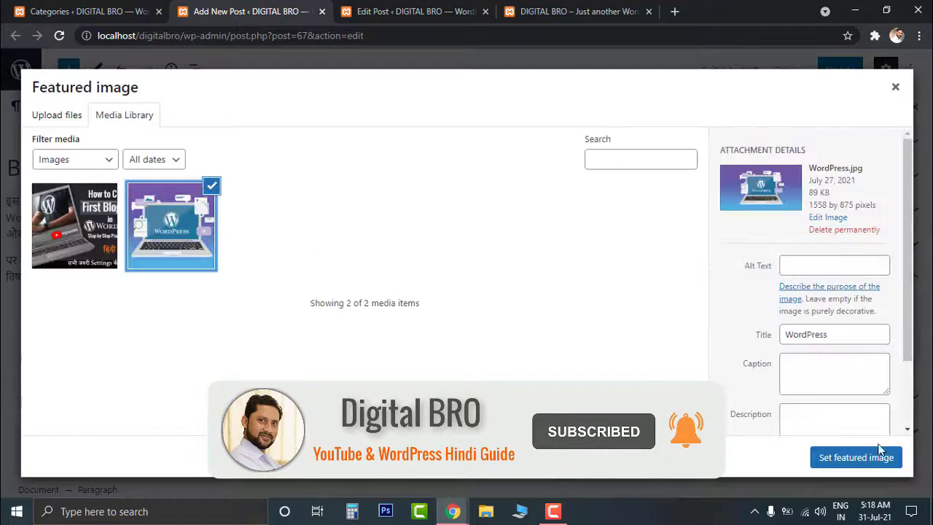
click(833, 462)
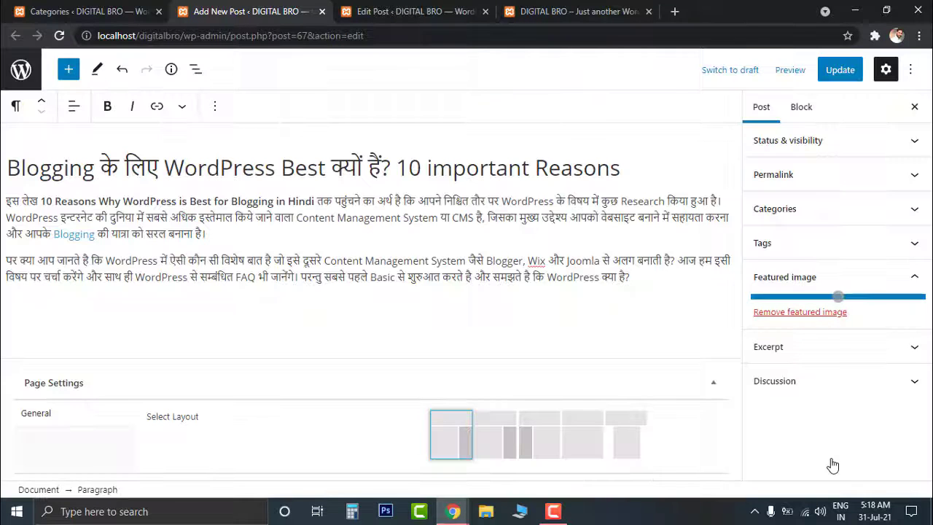
click(842, 72)
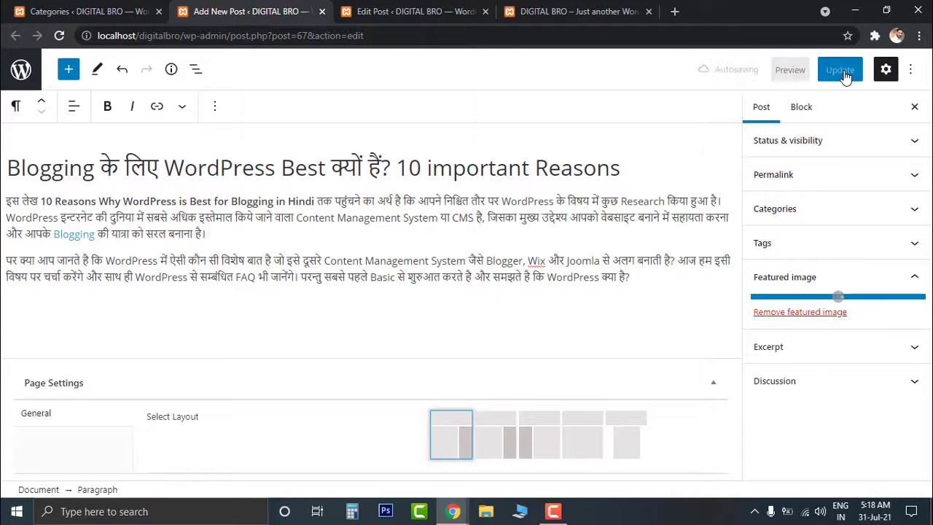
click(843, 72)
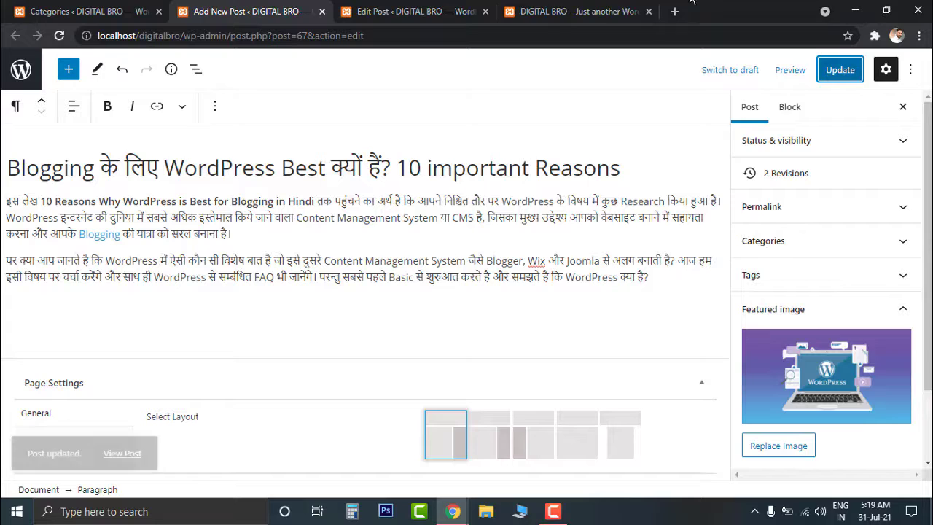
- Reload the homepage and examine the featured image and category labels of both posts
click(576, 12)
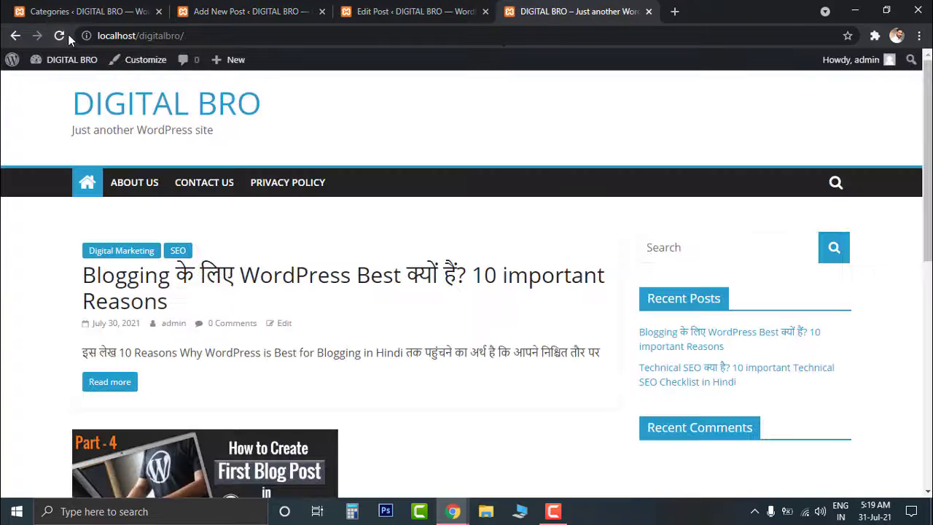
click(66, 35)
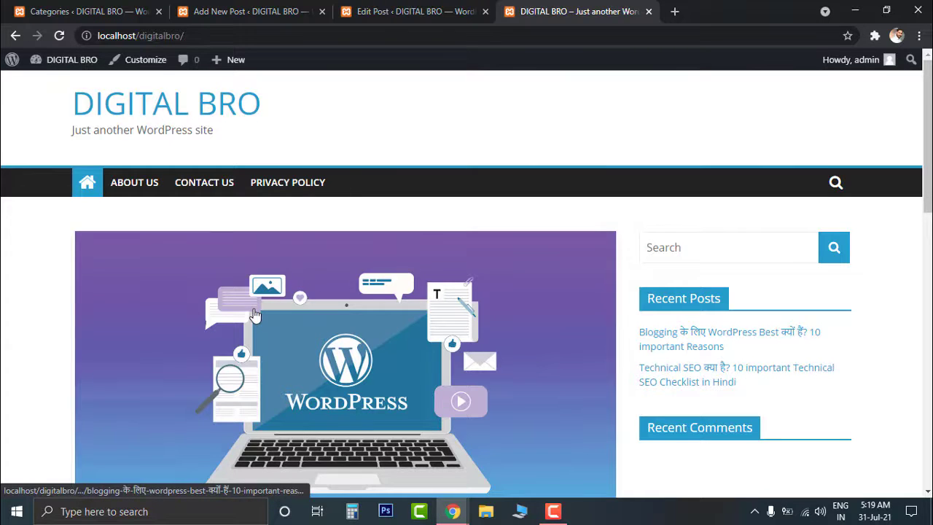
scroll(255, 315, down, 4)
scroll(263, 204, down, 6)
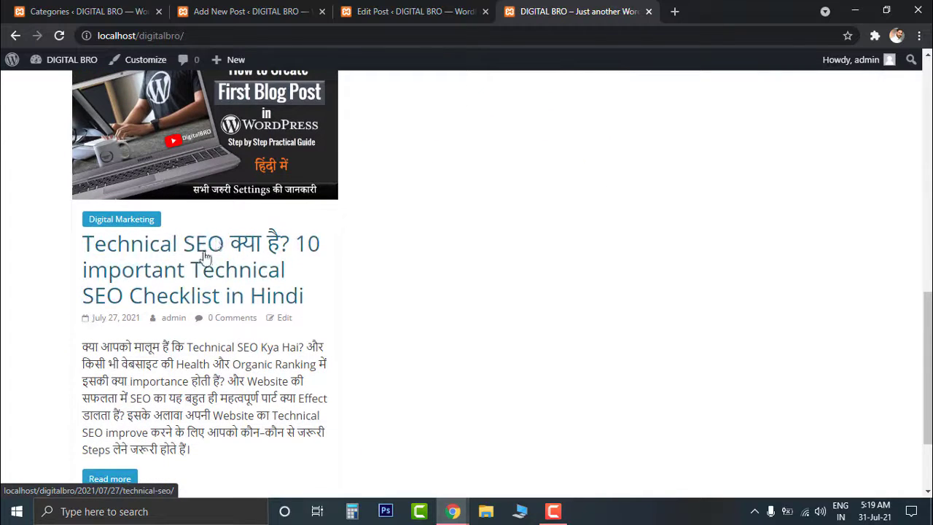
- Change the Technical SEO post's category from Digital Marketing to Web Hosting and update the post
click(252, 11)
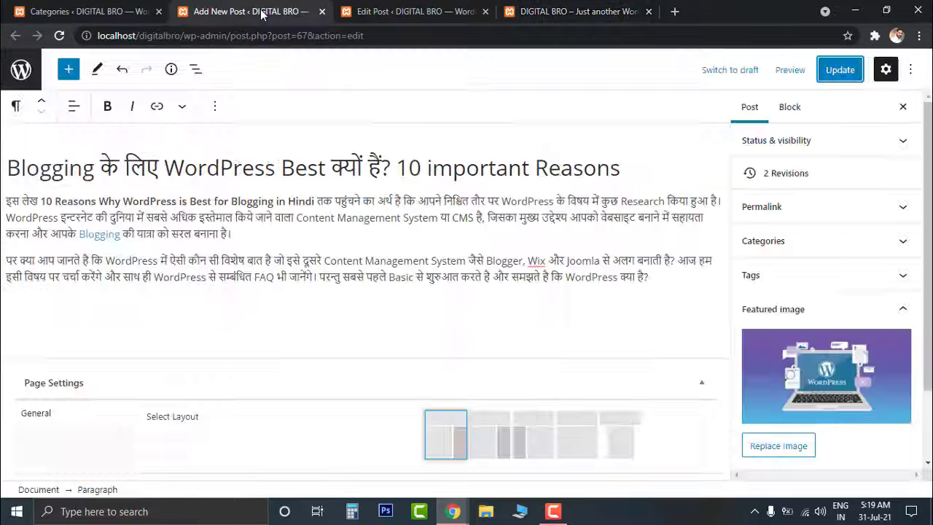
click(349, 13)
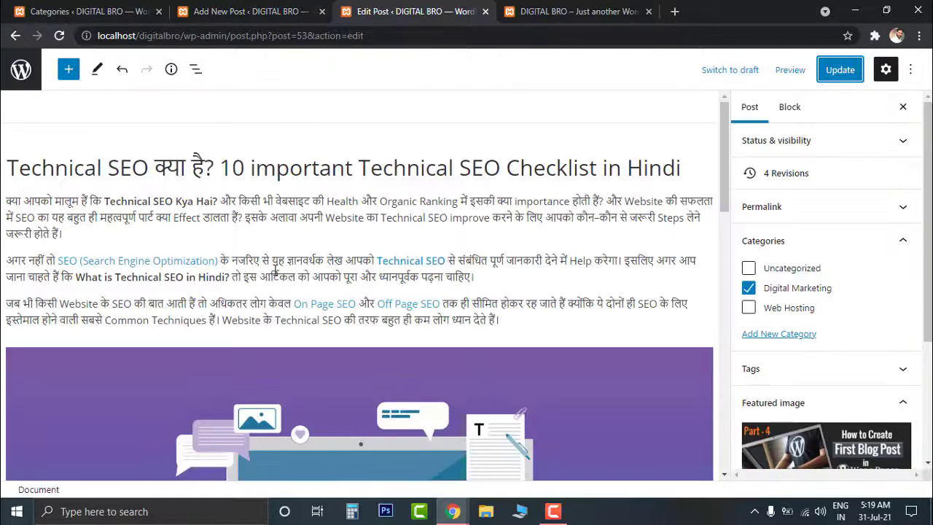
click(749, 288)
click(749, 309)
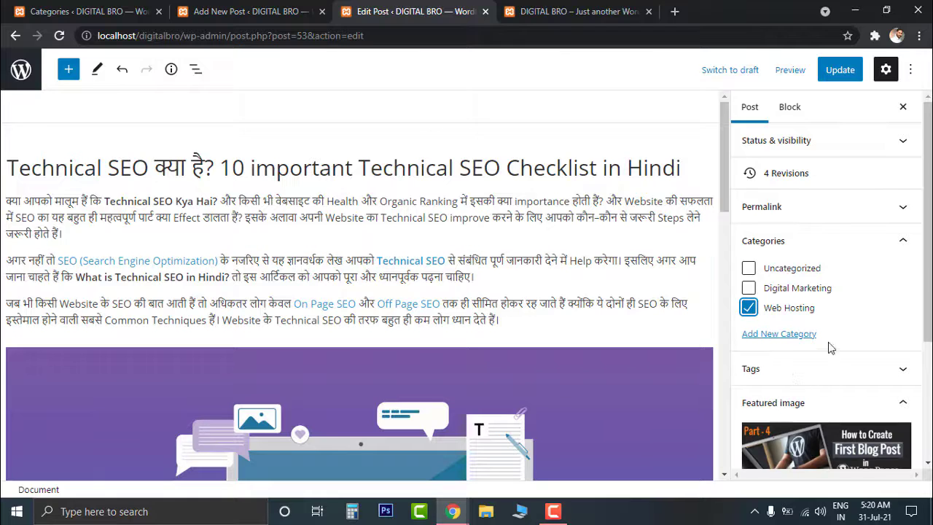
click(838, 71)
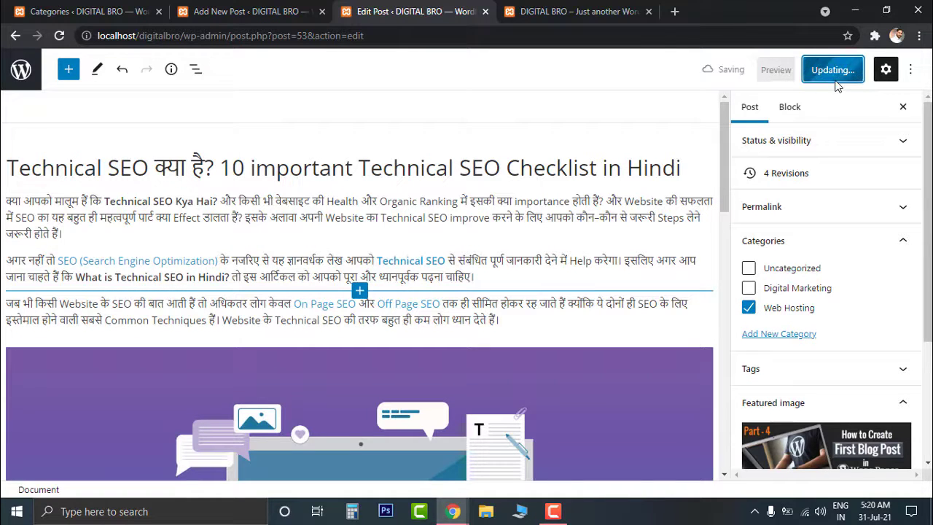
- Return to the site's homepage and look over its posts and navigation bar
click(584, 12)
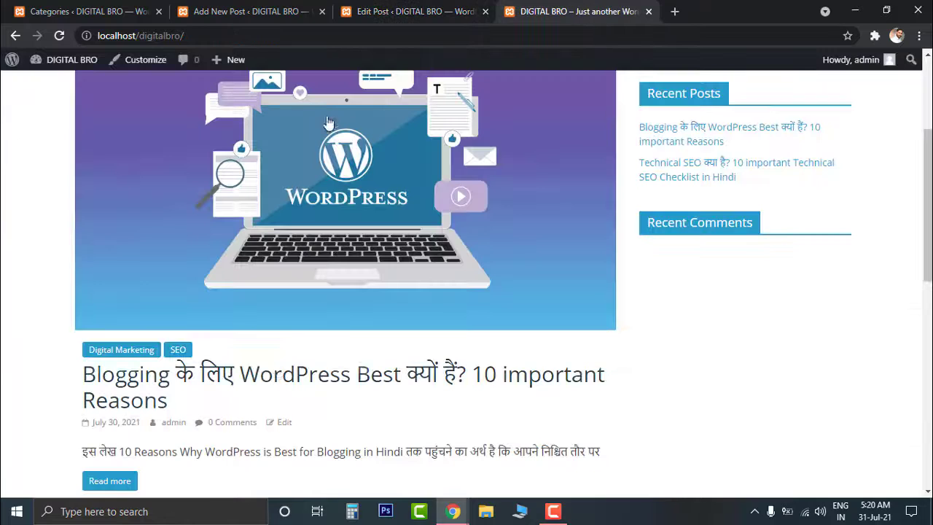
scroll(335, 176, down, 5)
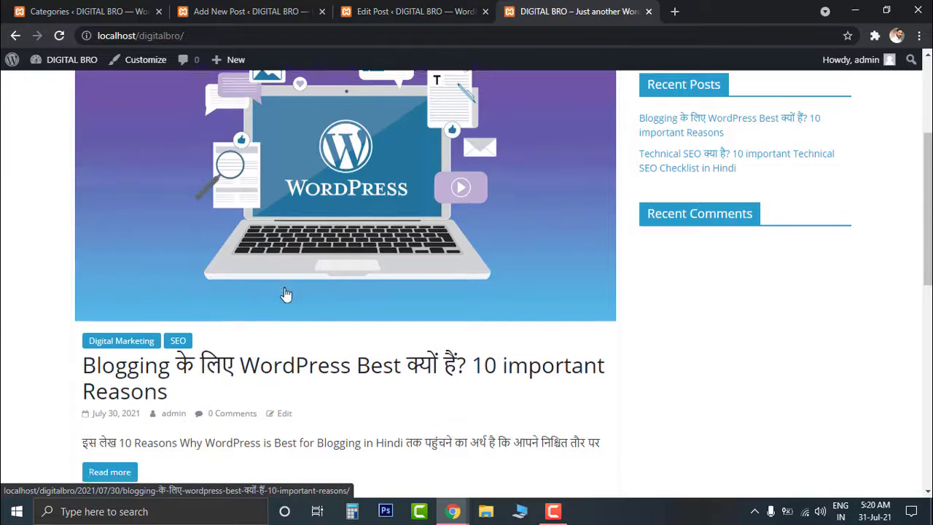
scroll(367, 199, up, 5)
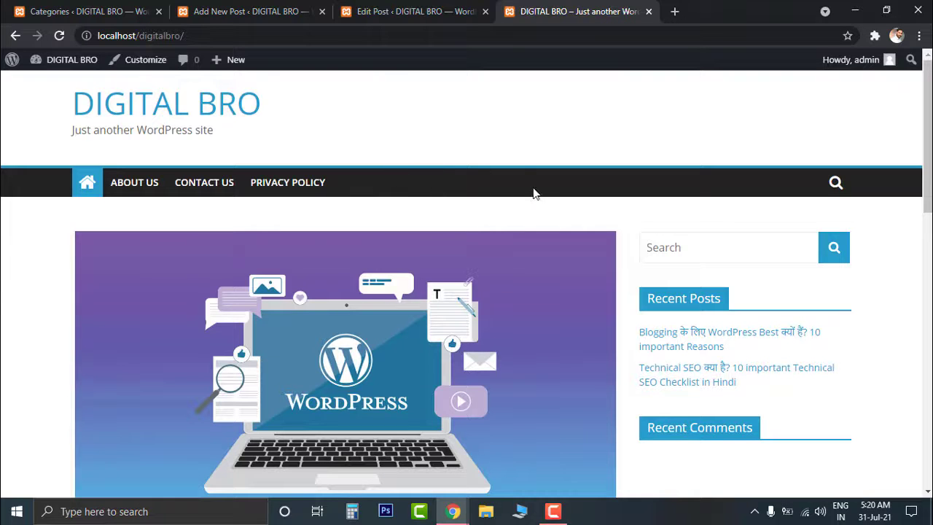
- In the dashboard's menu editor, add the Digital Marketing, SEO and Web Hosting categories to the Main Menu
click(64, 13)
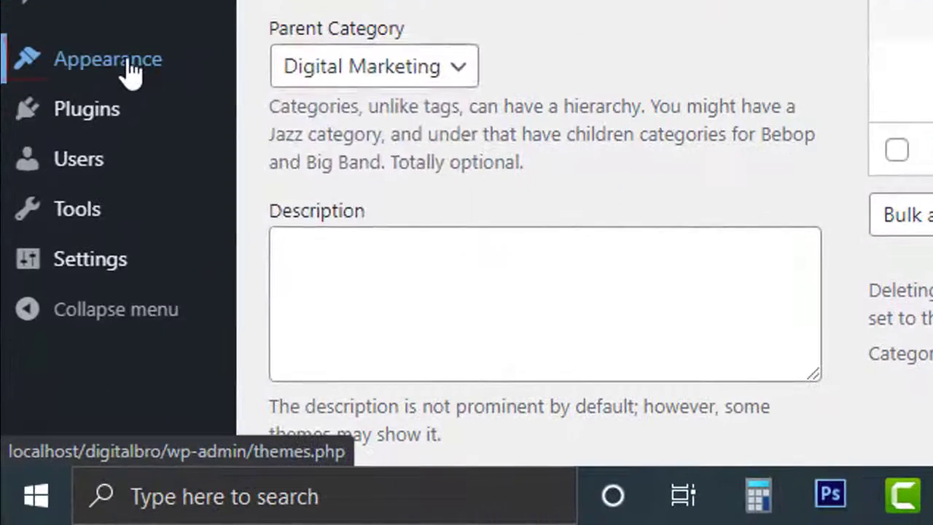
mouse_move(60, 310)
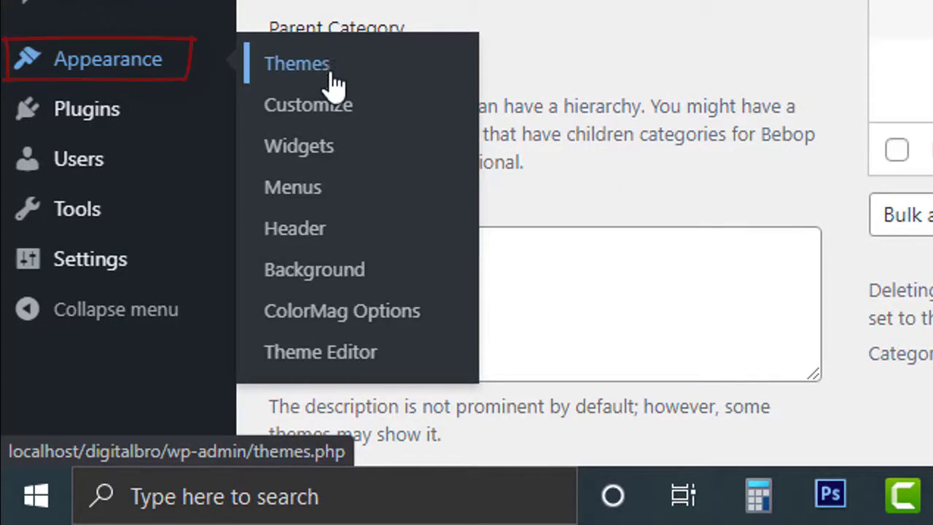
click(310, 204)
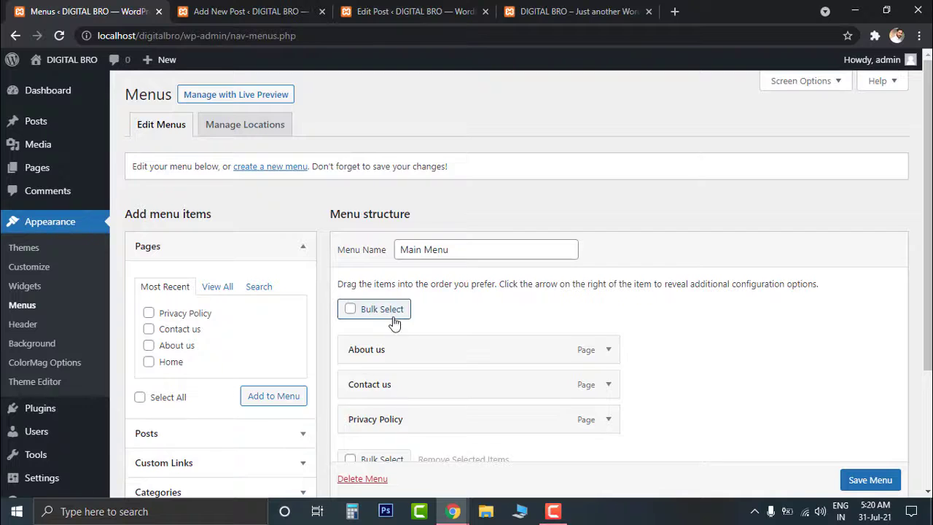
scroll(396, 323, down, 2)
scroll(391, 287, up, 1)
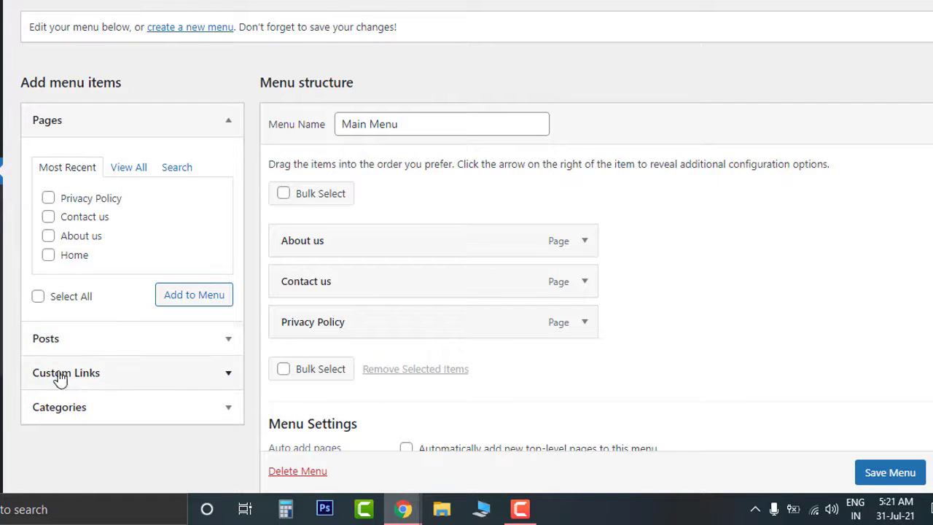
click(121, 420)
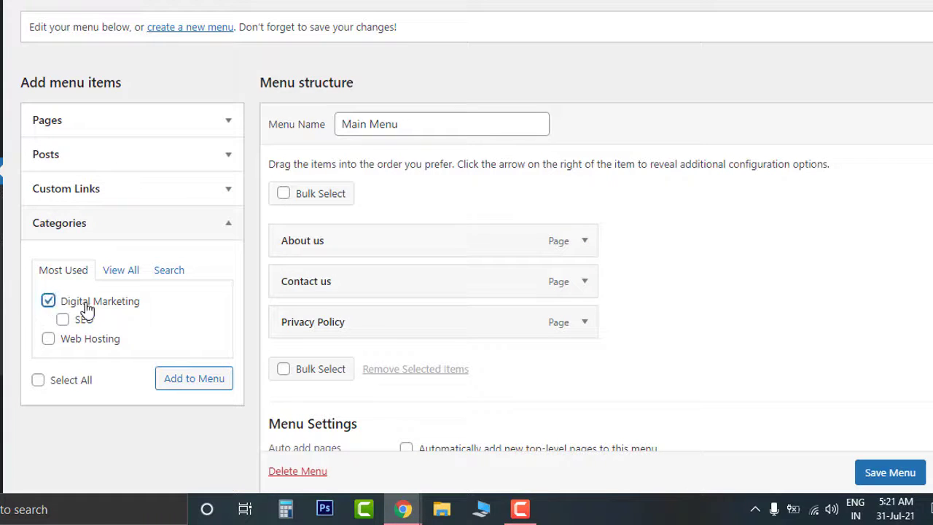
click(47, 340)
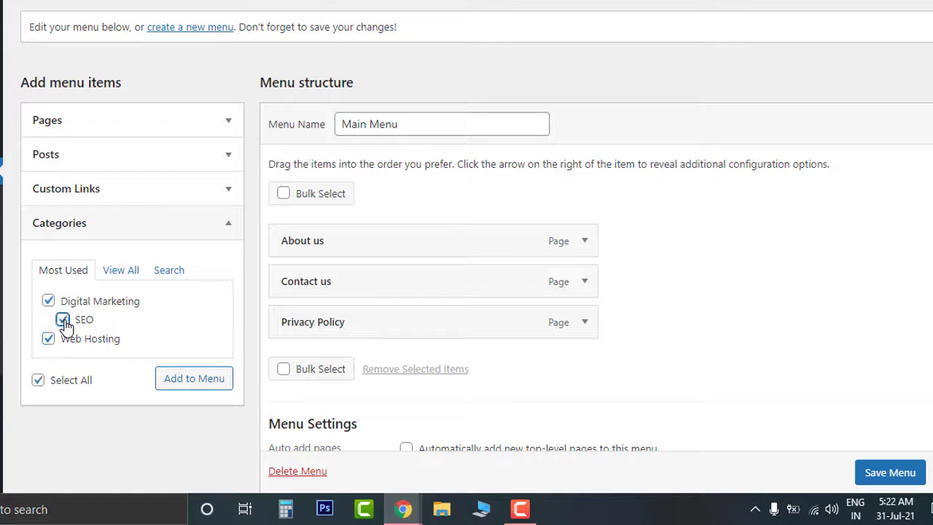
click(201, 385)
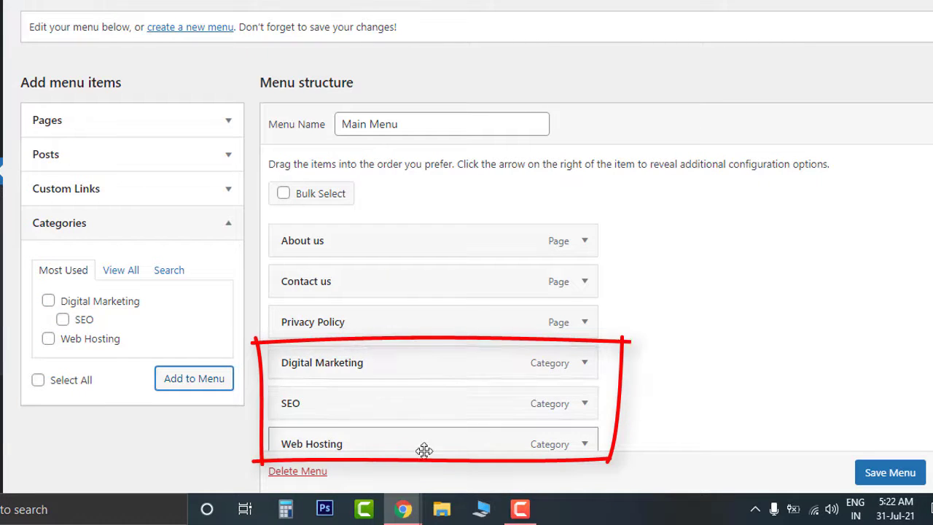
- Move Web Hosting above SEO in the Main Menu structure and save the menu
scroll(402, 376, down, 2)
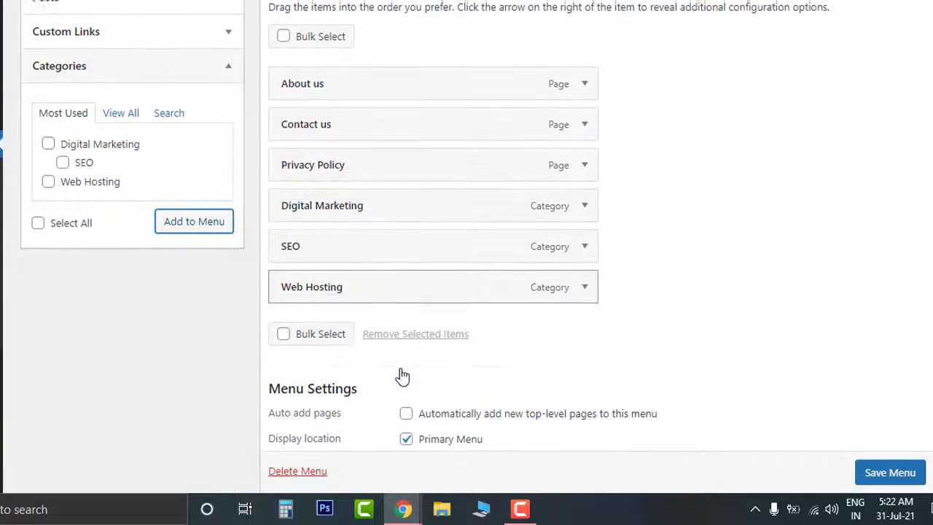
drag(365, 290, 358, 253)
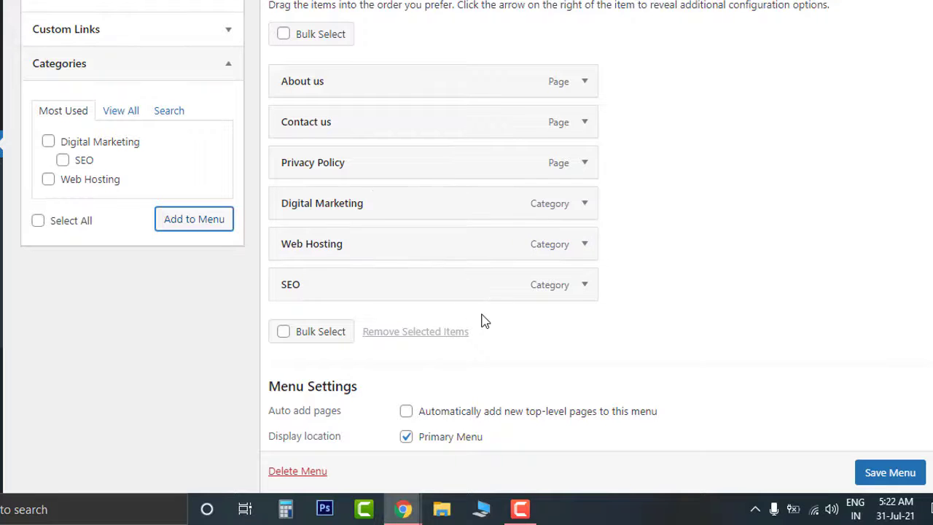
scroll(881, 475, down, 1)
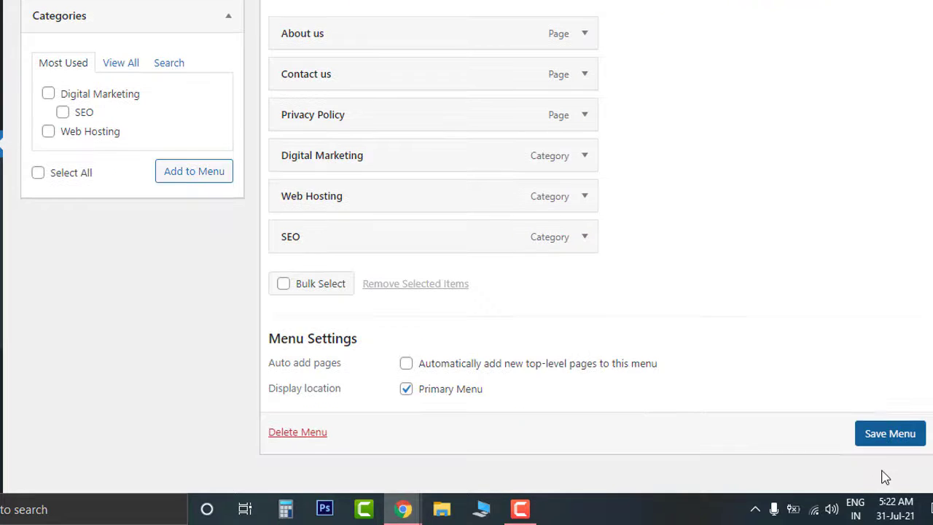
click(891, 434)
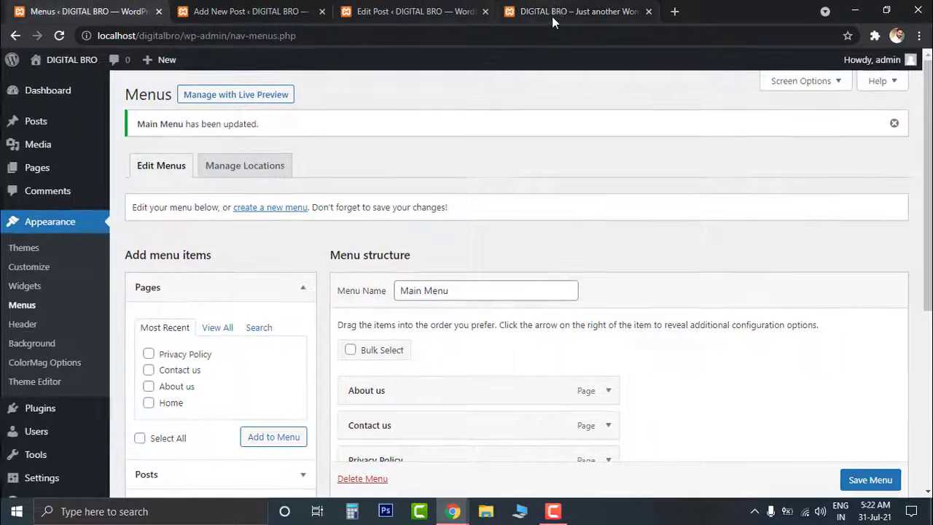
- View the category links in the site's navigation and examine the Digital Marketing category page
click(554, 12)
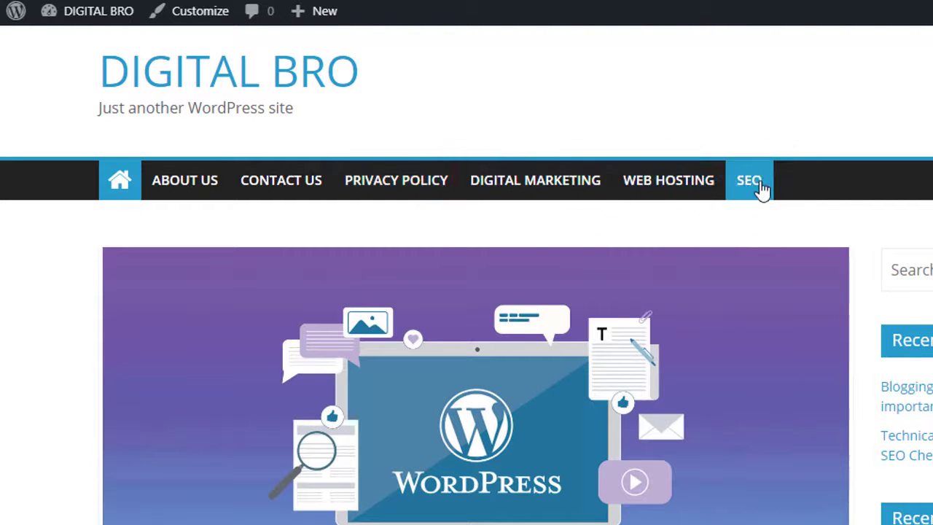
click(536, 184)
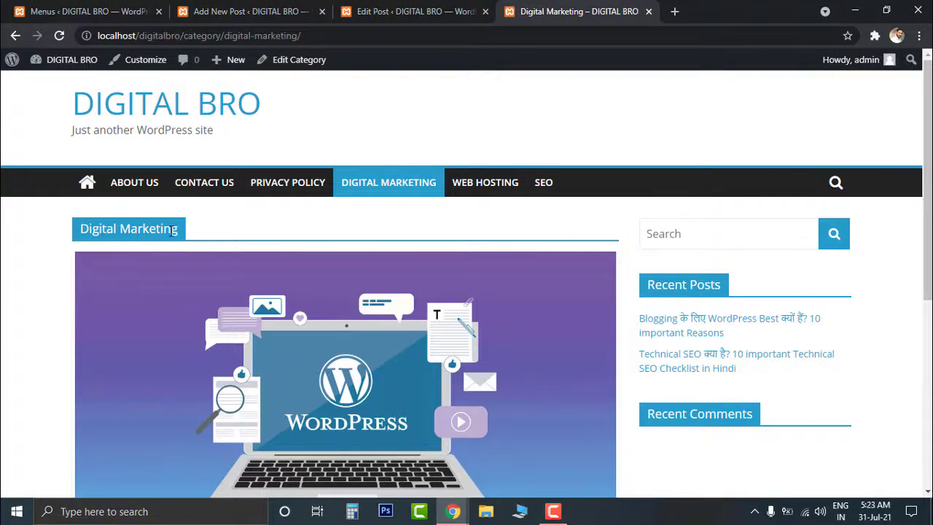
scroll(318, 301, down, 5)
scroll(319, 296, up, 5)
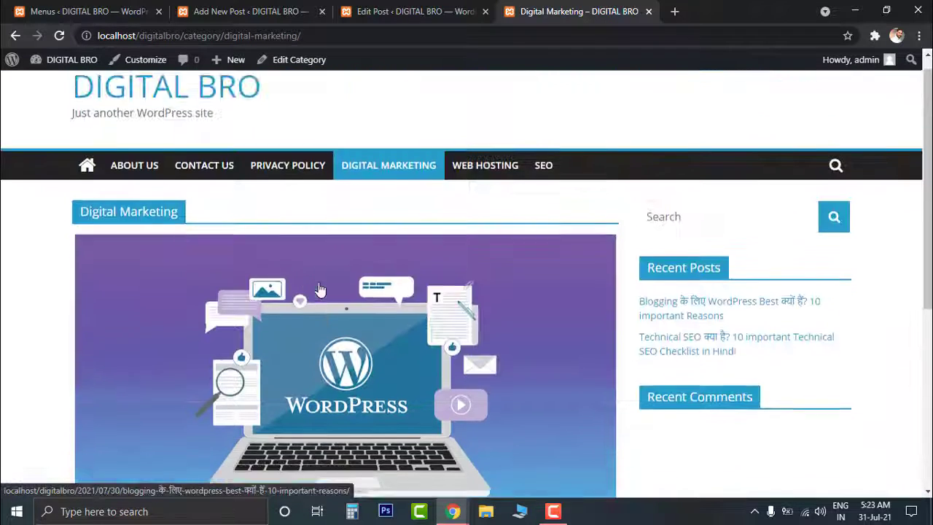
scroll(320, 289, down, 5)
scroll(320, 290, up, 5)
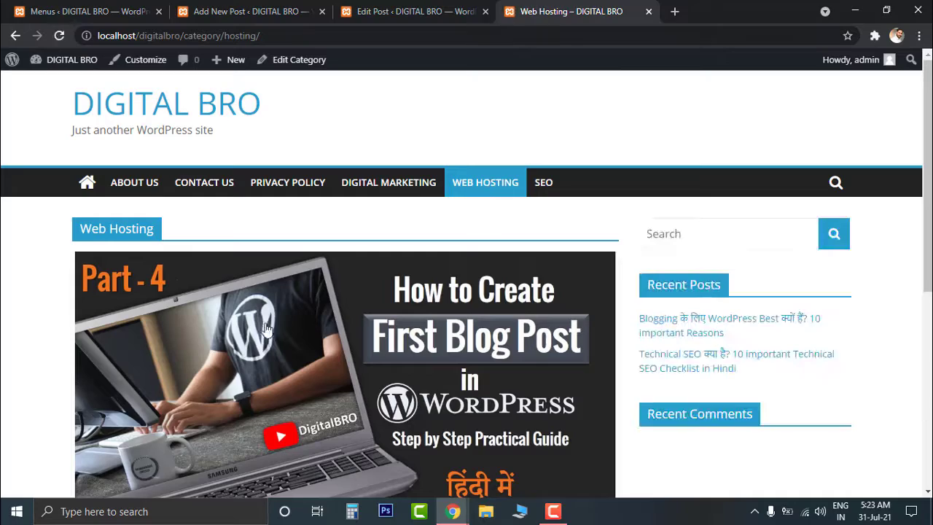
- Examine the Web Hosting category page and its post, and return to the homepage
scroll(189, 290, down, 5)
scroll(190, 289, up, 4)
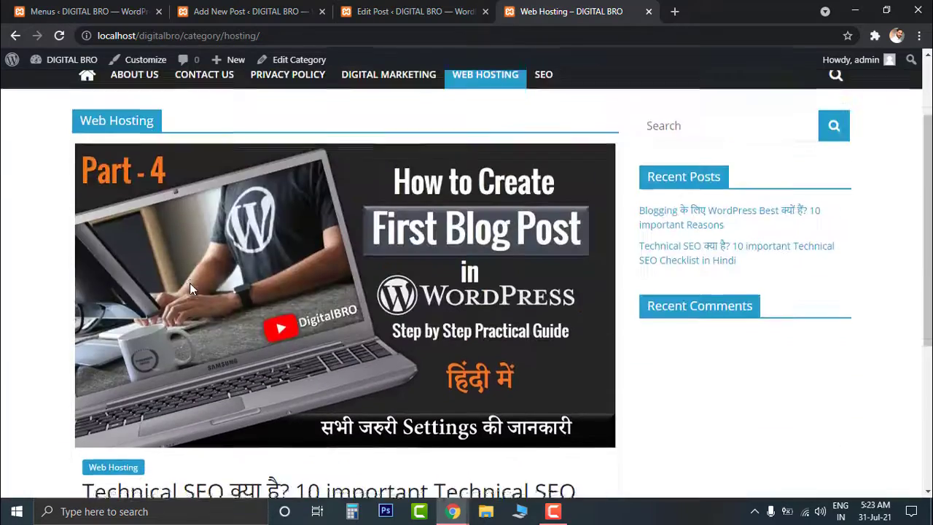
scroll(189, 290, down, 3)
scroll(189, 289, up, 2)
scroll(190, 289, down, 2)
scroll(110, 144, up, 5)
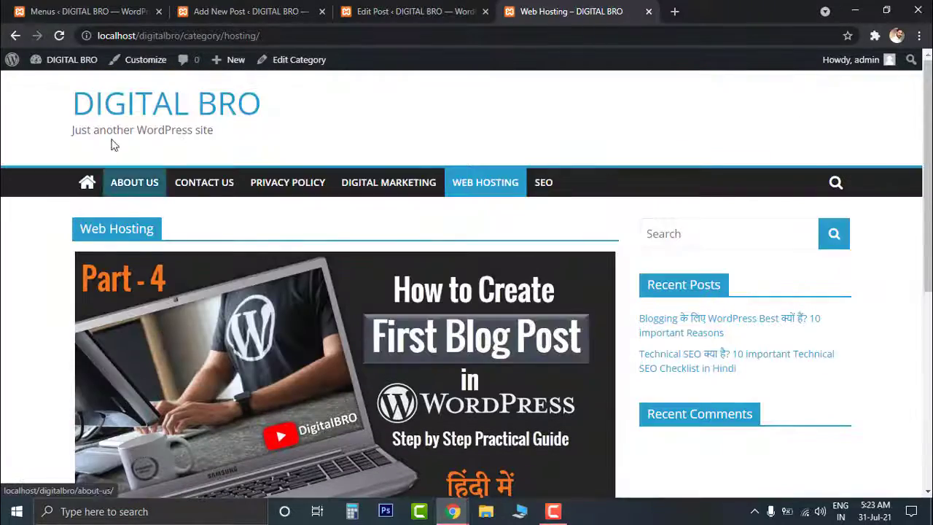
click(109, 114)
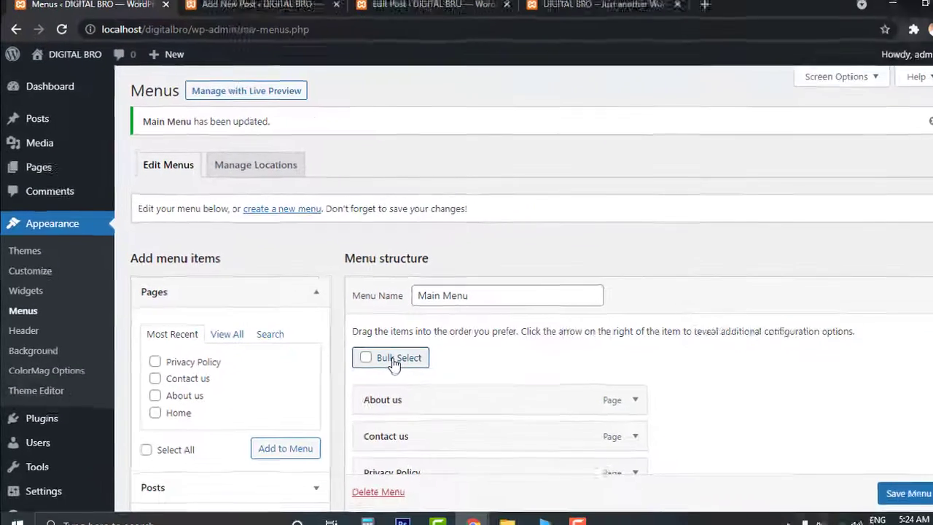
- Nest SEO as a sub item directly under Digital Marketing in the Main Menu and save the menu
scroll(366, 277, down, 4)
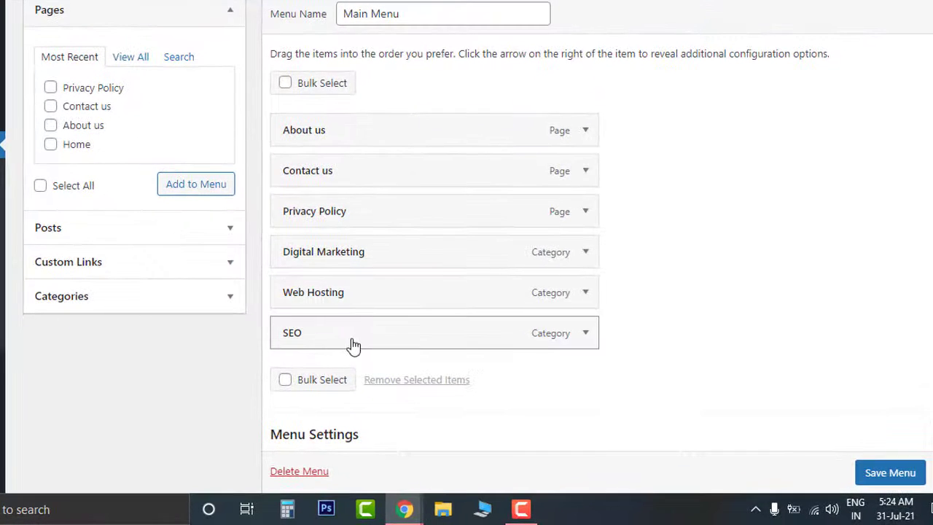
drag(375, 343, 337, 293)
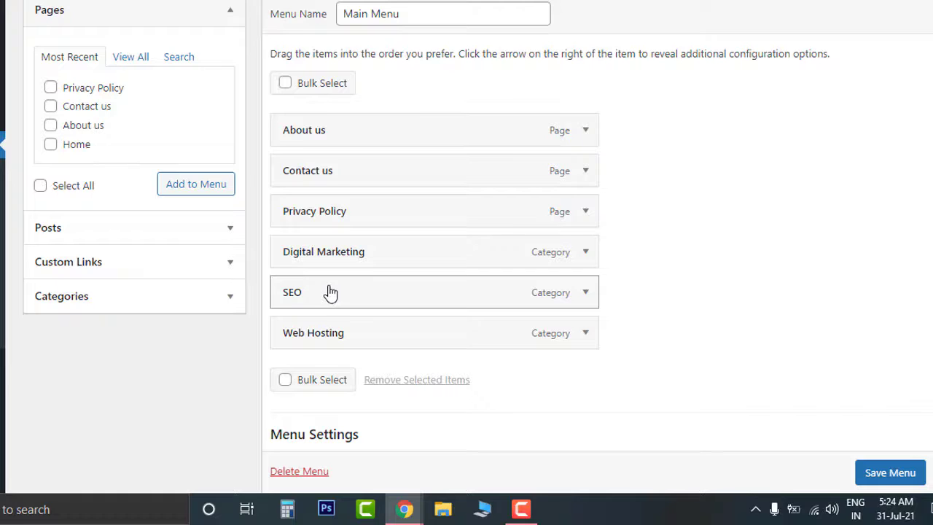
drag(331, 293, 359, 292)
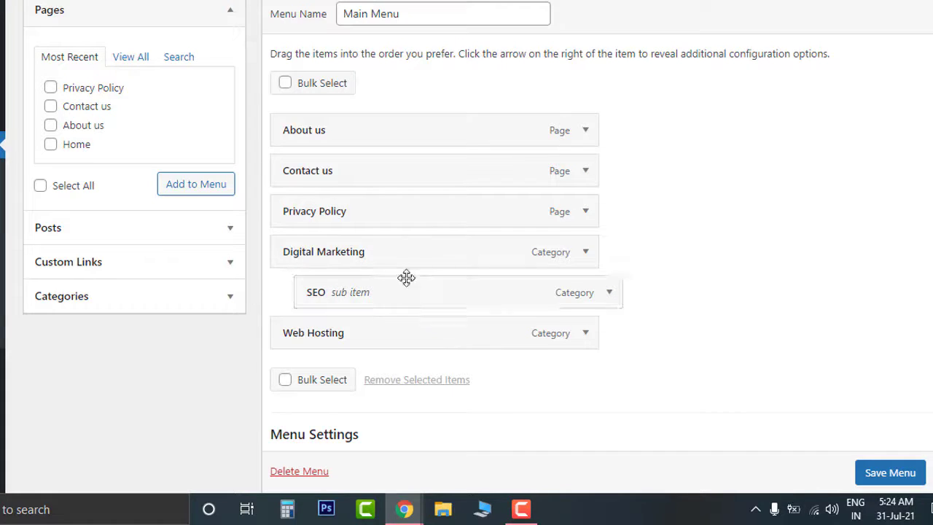
drag(406, 277, 412, 275)
click(896, 472)
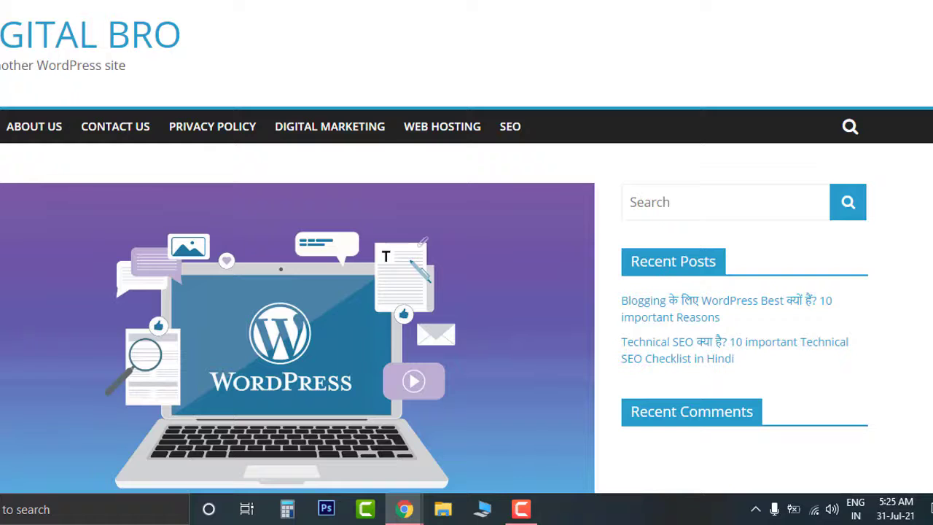
- Reload the homepage and open the SEO page nested under Digital Marketing in the site navigation
key(F5)
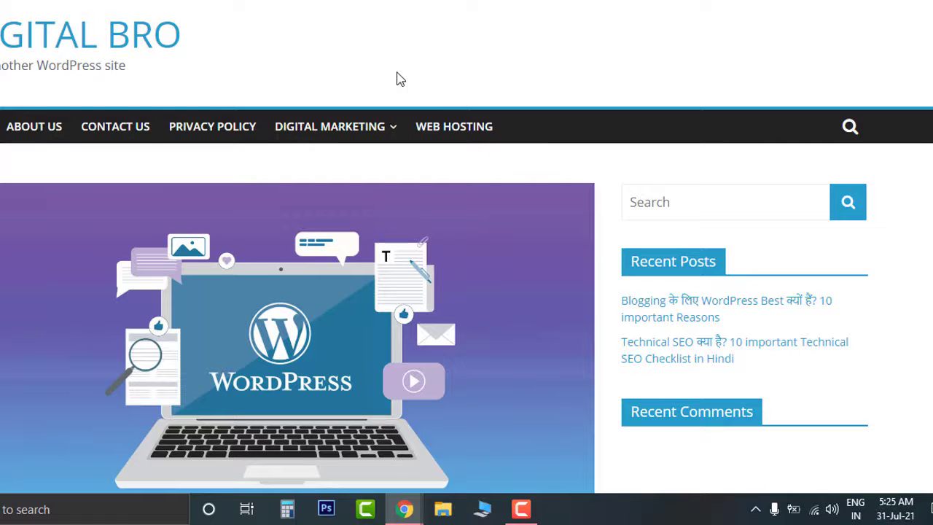
mouse_move(388, 128)
mouse_move(315, 134)
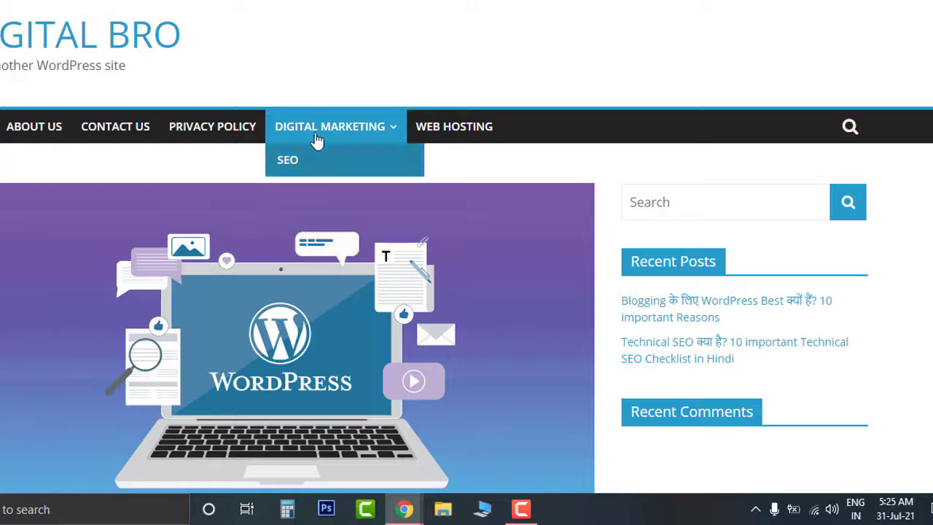
click(291, 166)
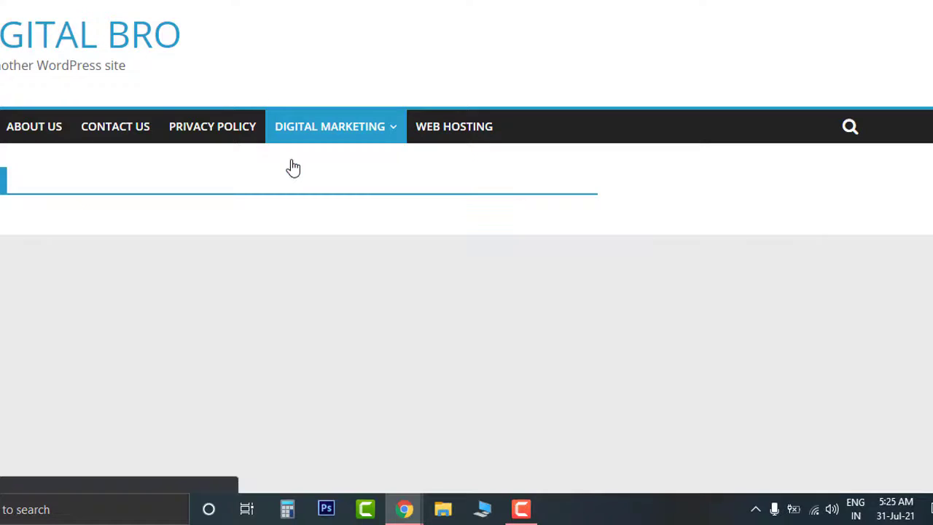
- Examine the post and category labels on the SEO category page
scroll(294, 201, down, 1)
scroll(292, 202, down, 5)
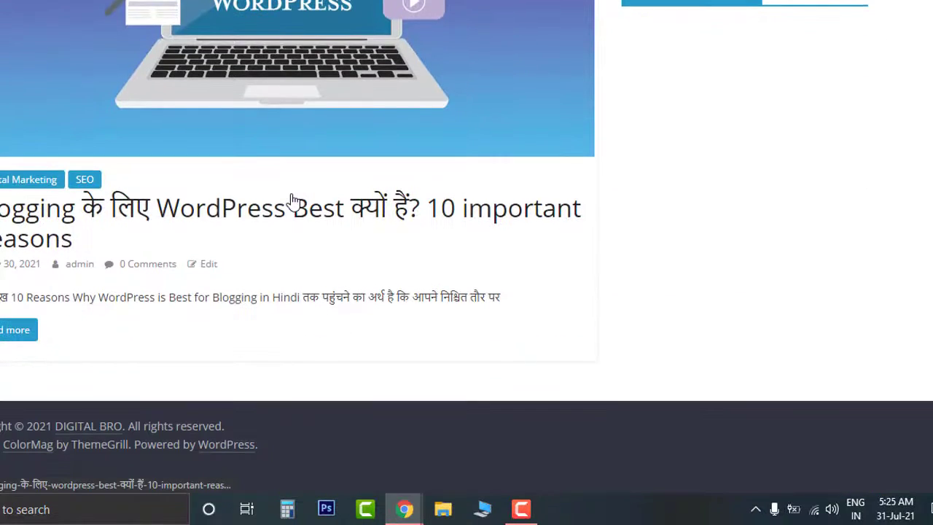
scroll(291, 202, up, 5)
scroll(293, 202, down, 2)
scroll(291, 202, up, 2)
scroll(358, 231, down, 4)
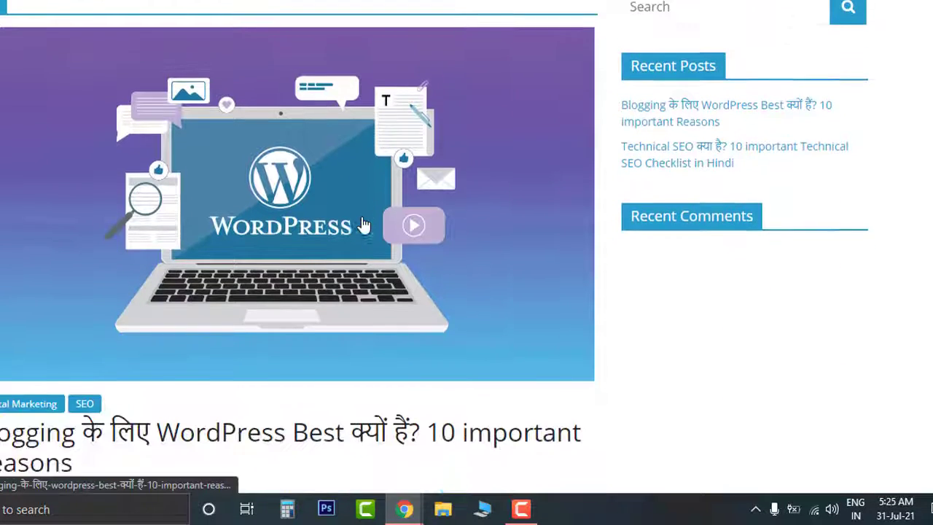
scroll(367, 225, up, 4)
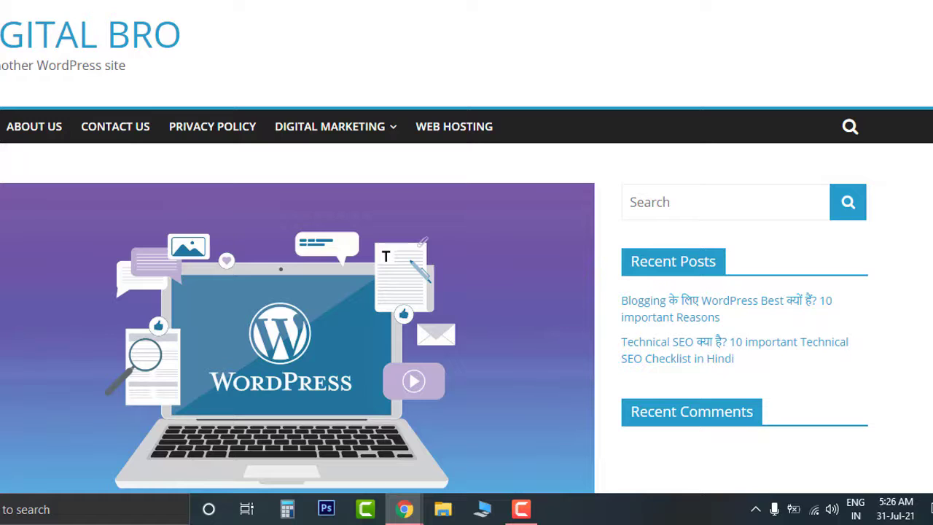
- Return to the dashboard's menu editor and display the options for managing posts
key(ctrl+shift+Tab)
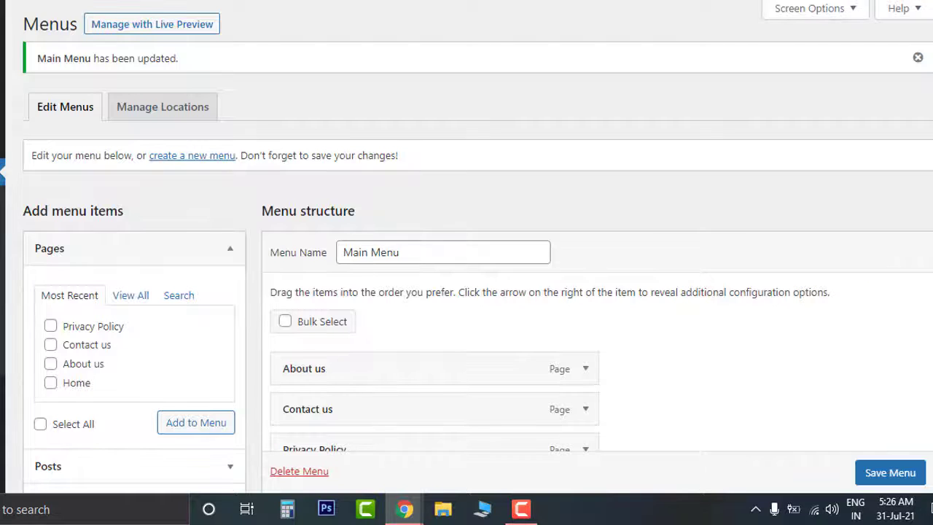
mouse_move(2, 55)
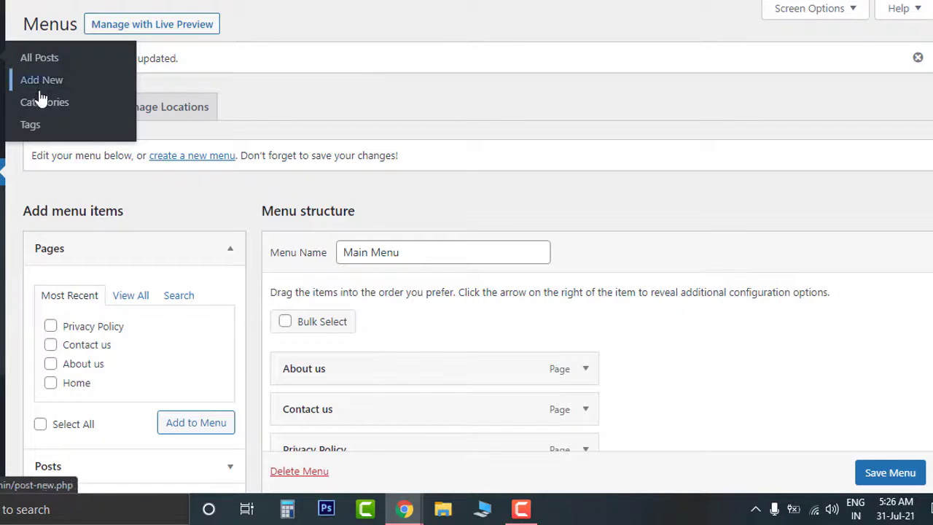